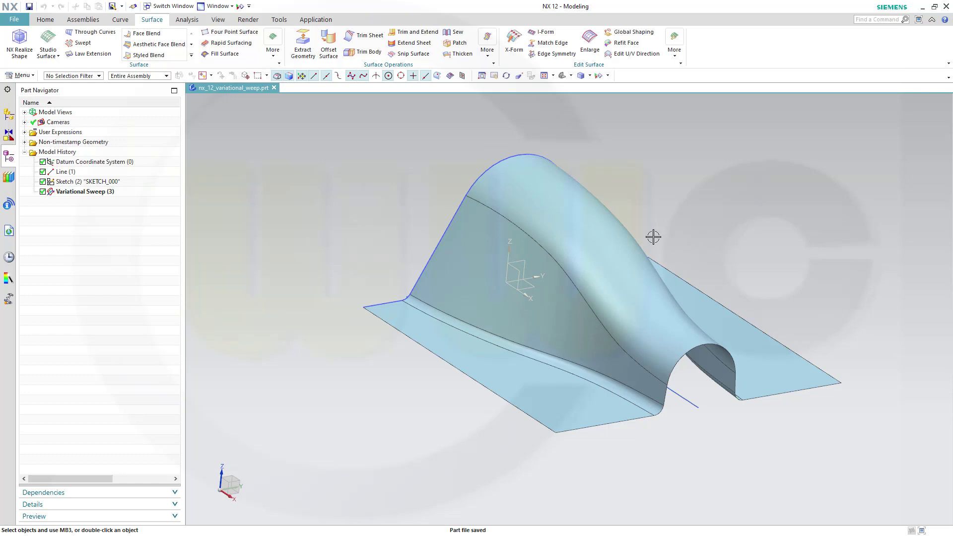
- Orbit the finished variational sweep and save the part file
middle_click_drag(744, 289, 702, 264)
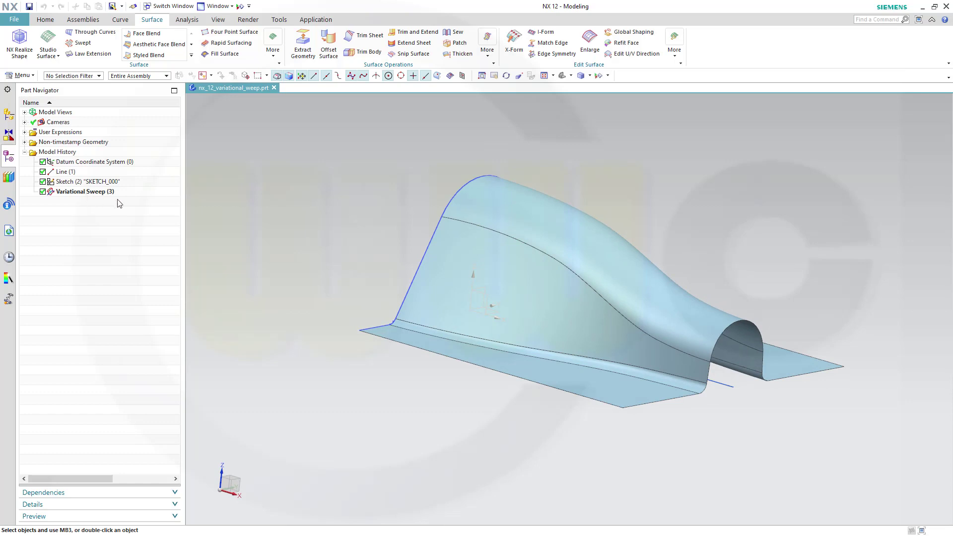
key("ctrl+s")
mouse_move(330, 210)
middle_mouse_down()
mouse_move(297, 217)
mouse_move(326, 203)
mouse_move(340, 219)
mouse_move(319, 208)
mouse_move(320, 218)
middle_mouse_up()
key("ctrl+s")
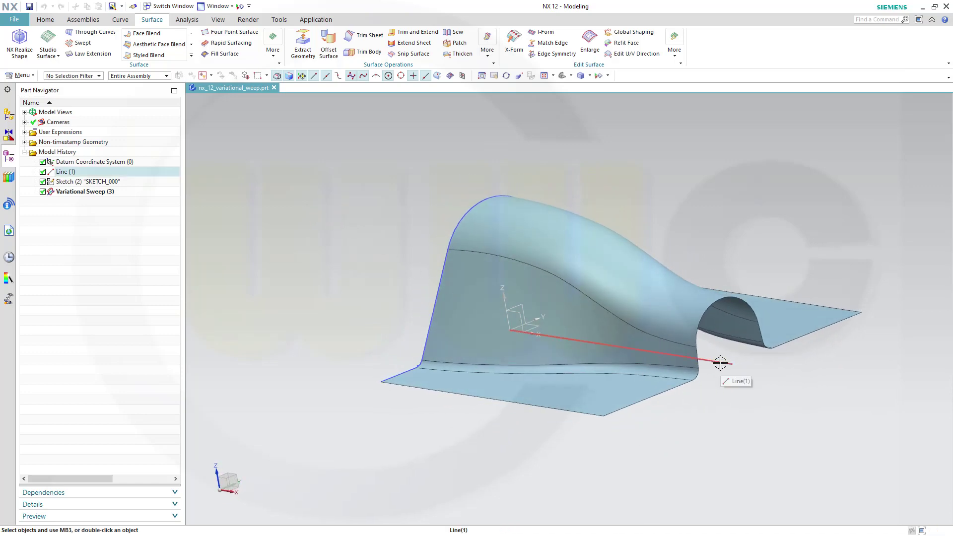
- Orbit the sweep further to inspect its peaked profile from new angles
middle_click_drag(331, 238, 344, 243)
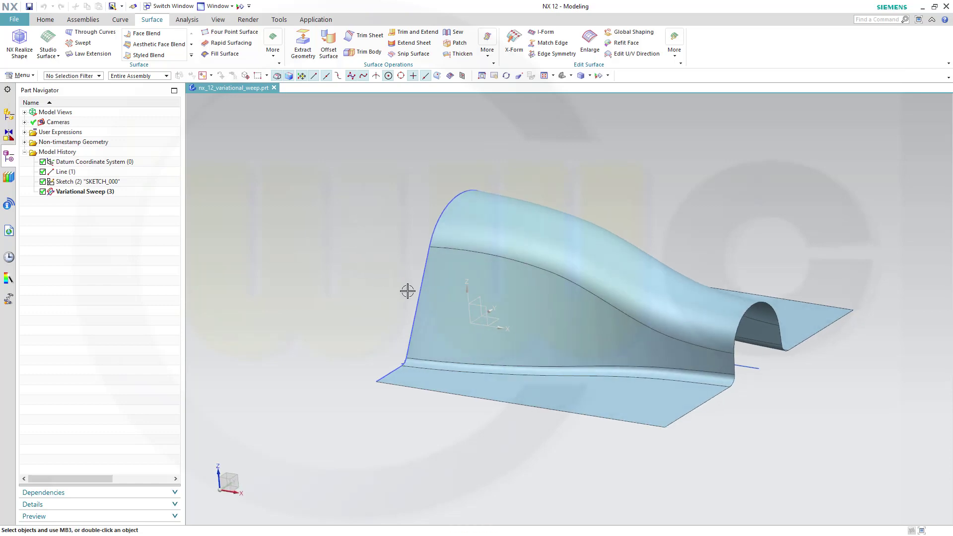
middle_click_drag(403, 301, 353, 285)
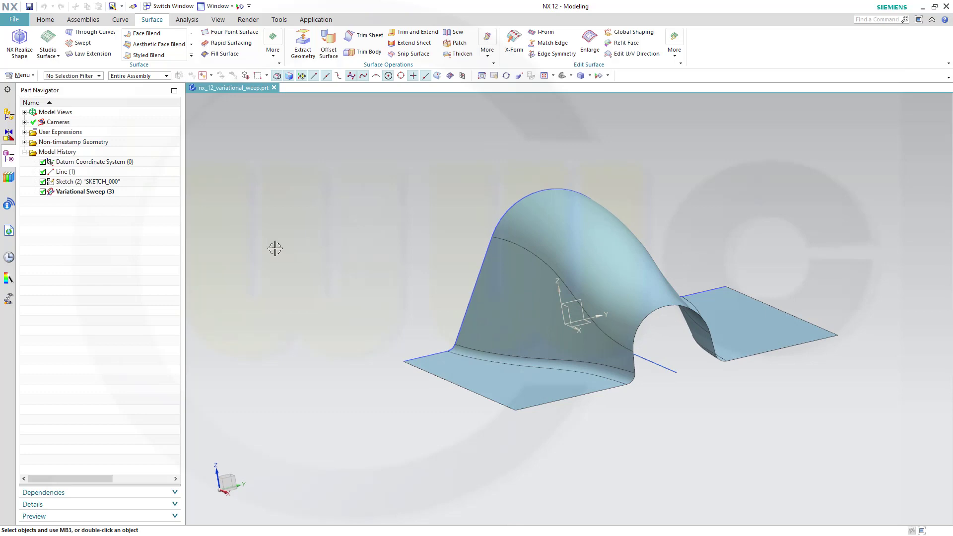
middle_click_drag(275, 248, 358, 215)
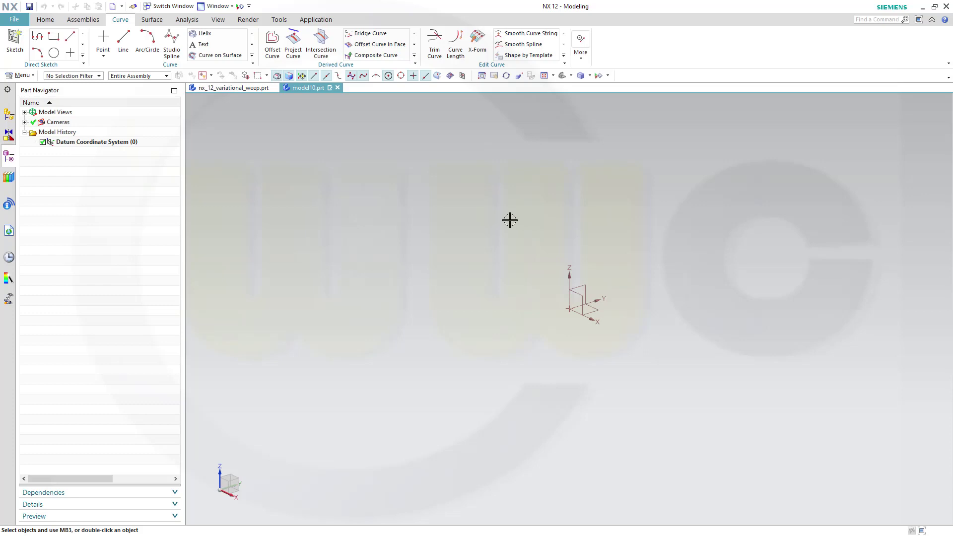
- Draw a line from point 0,0,0 running Along XC with an end distance of 1000
left_click(125, 38)
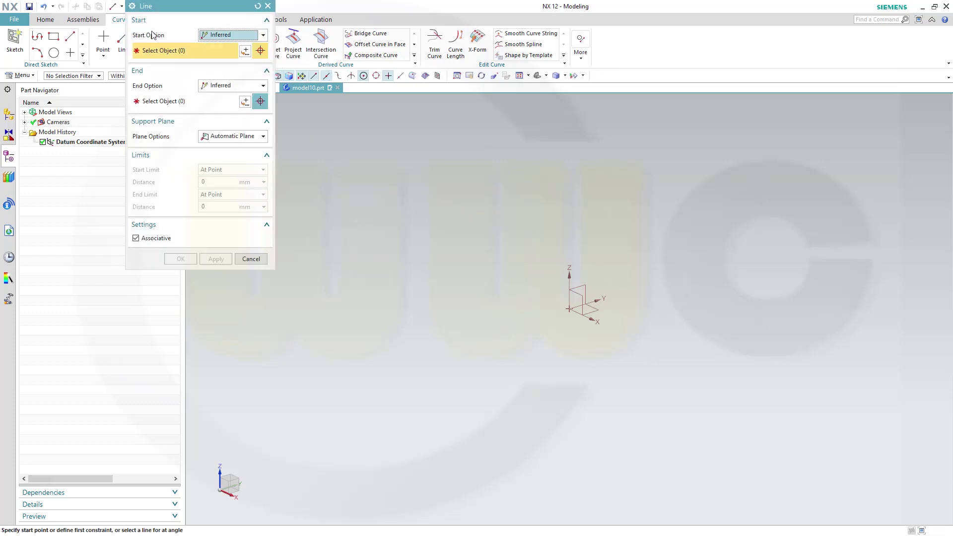
left_click(245, 51)
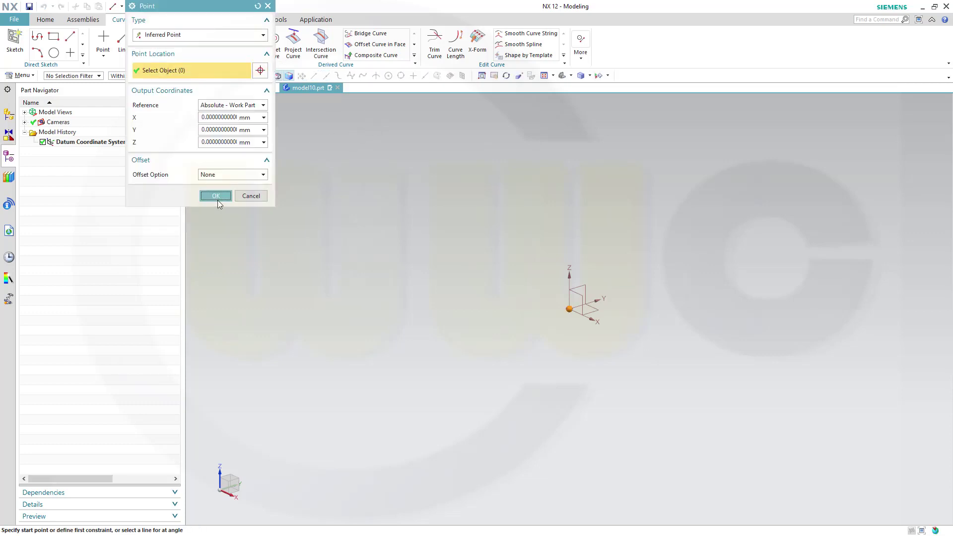
left_click(217, 196)
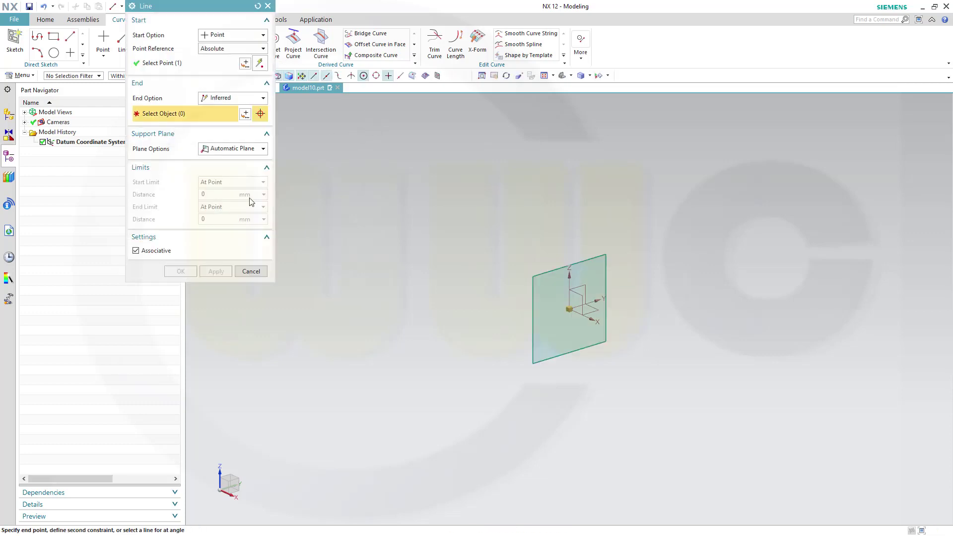
left_click(263, 98)
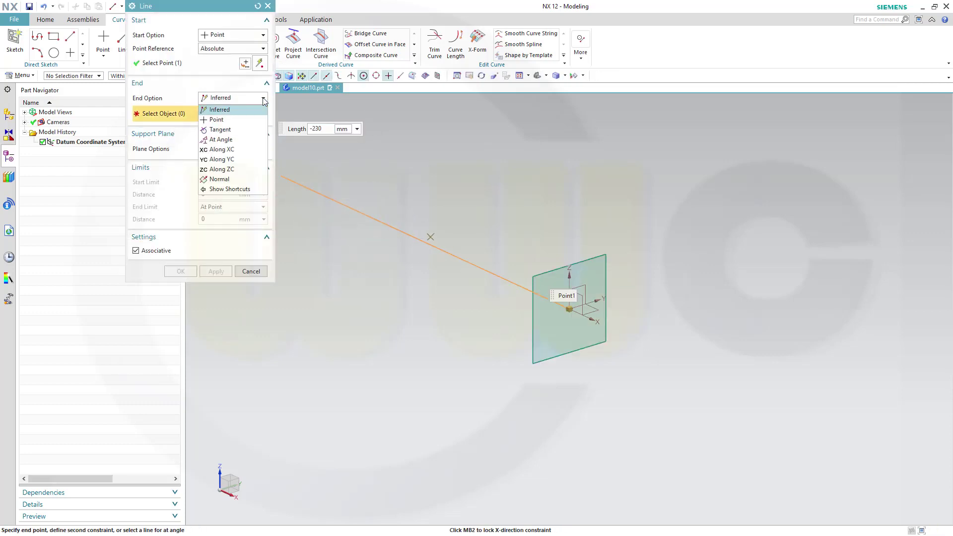
left_click(227, 152)
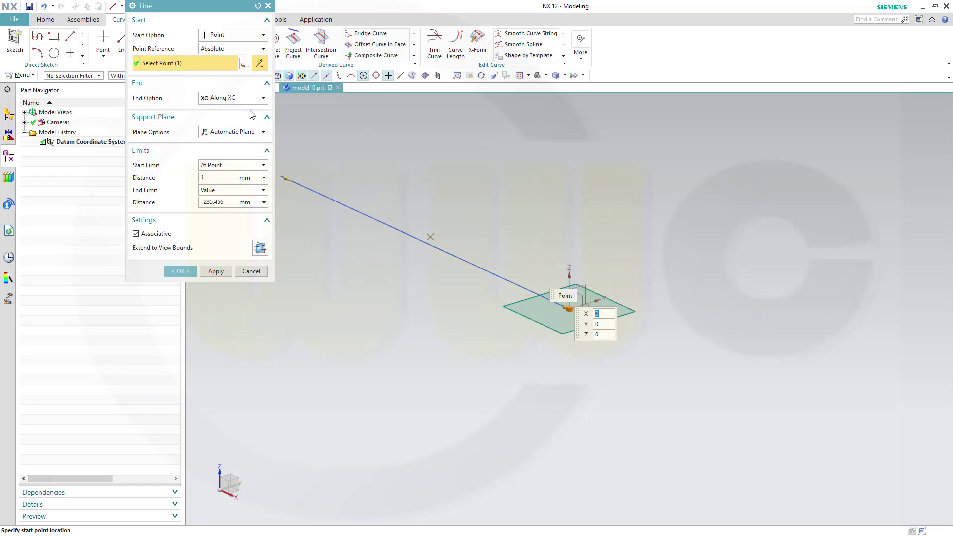
left_click(263, 100)
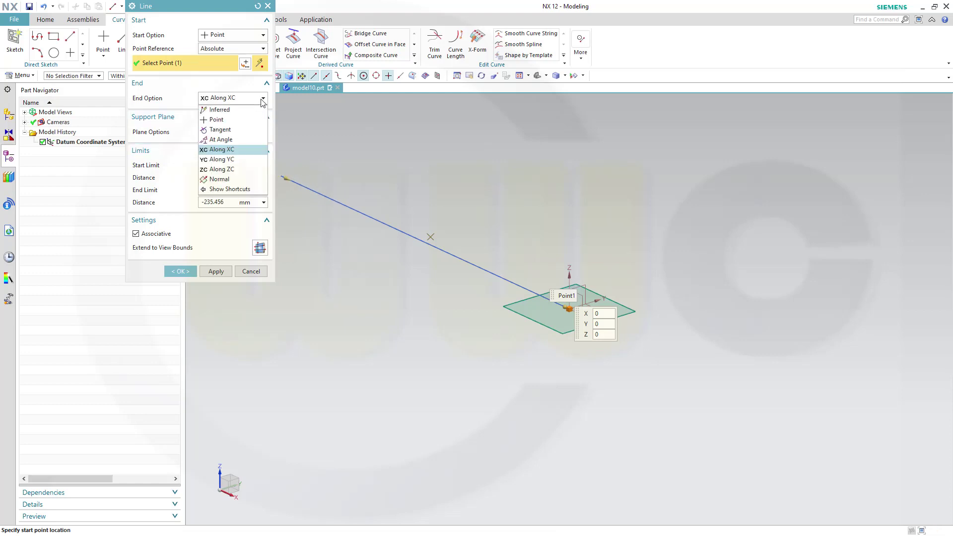
left_click(263, 100)
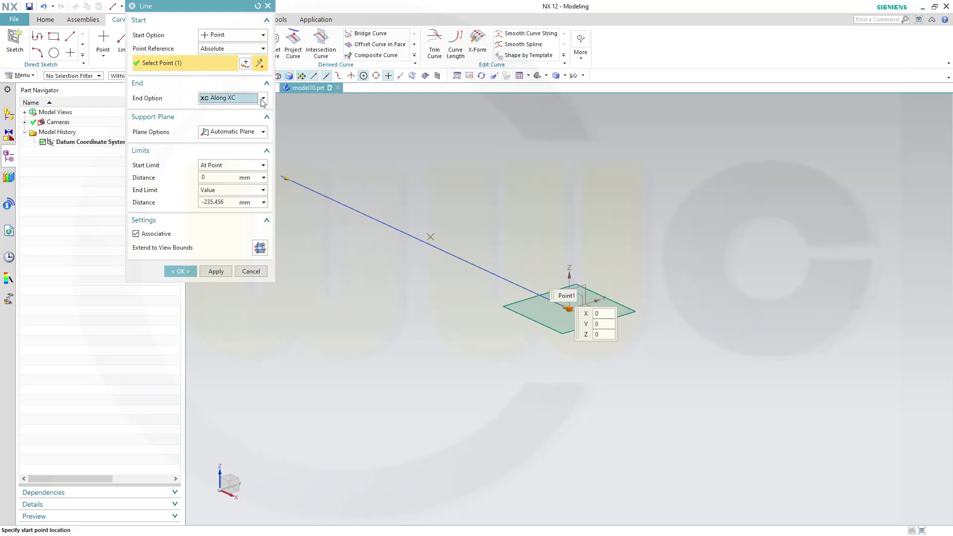
left_click(236, 201)
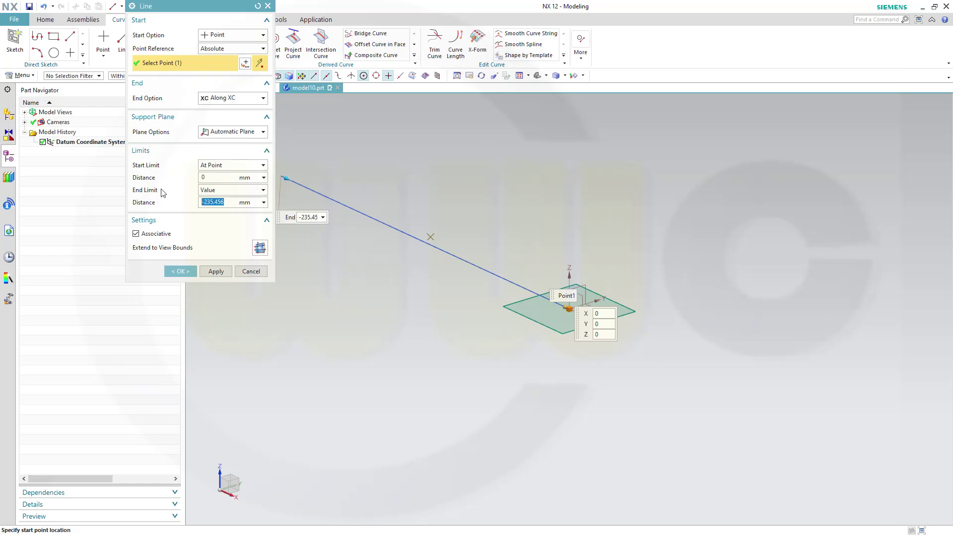
type("1000")
key("Return")
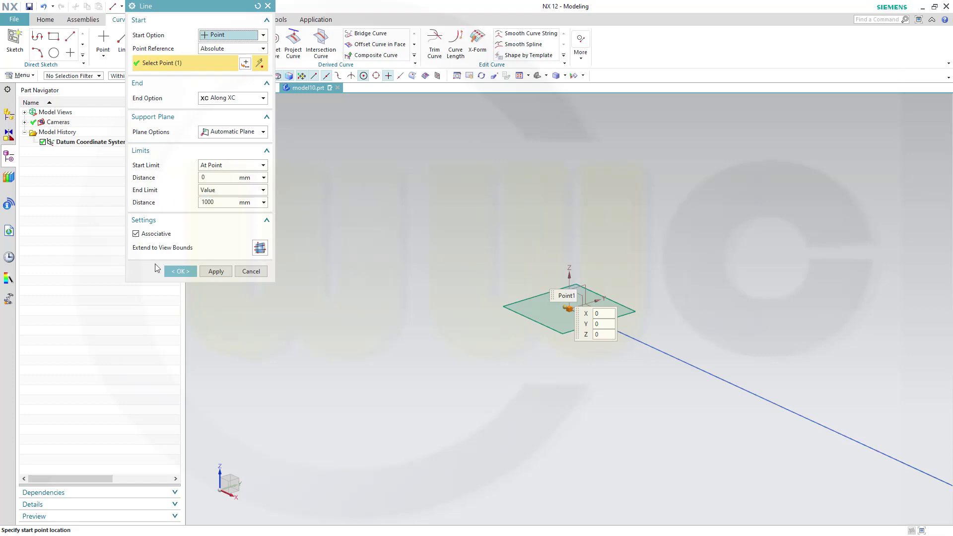
left_click(181, 271)
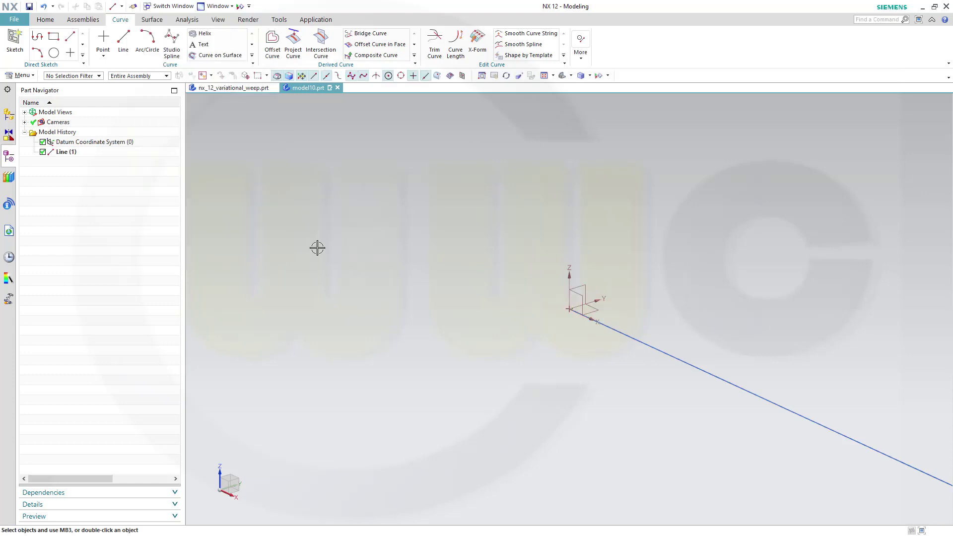
middle_click_drag(523, 248, 549, 253, "shift")
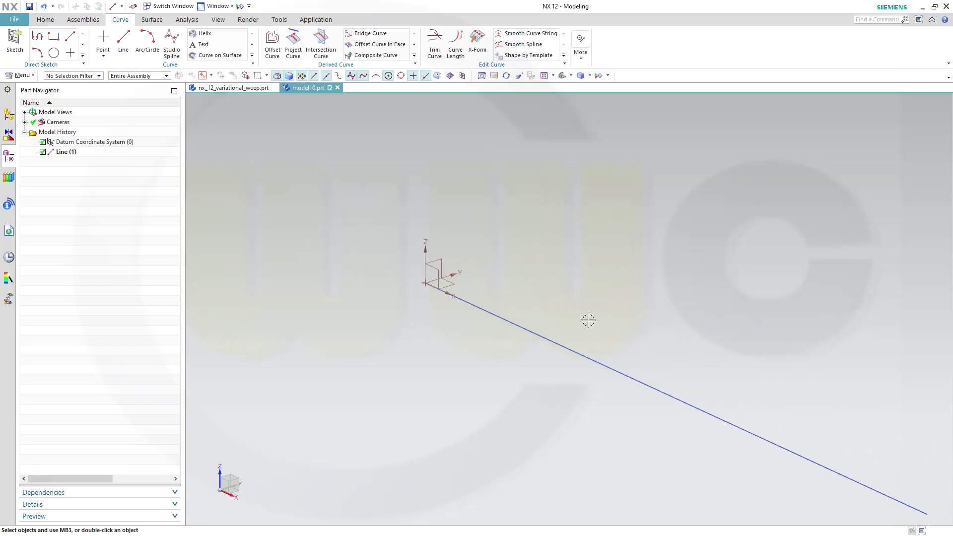
- Create an On Path sketch on the guide line at 0 % arc length with reversed direction
left_click(14, 40)
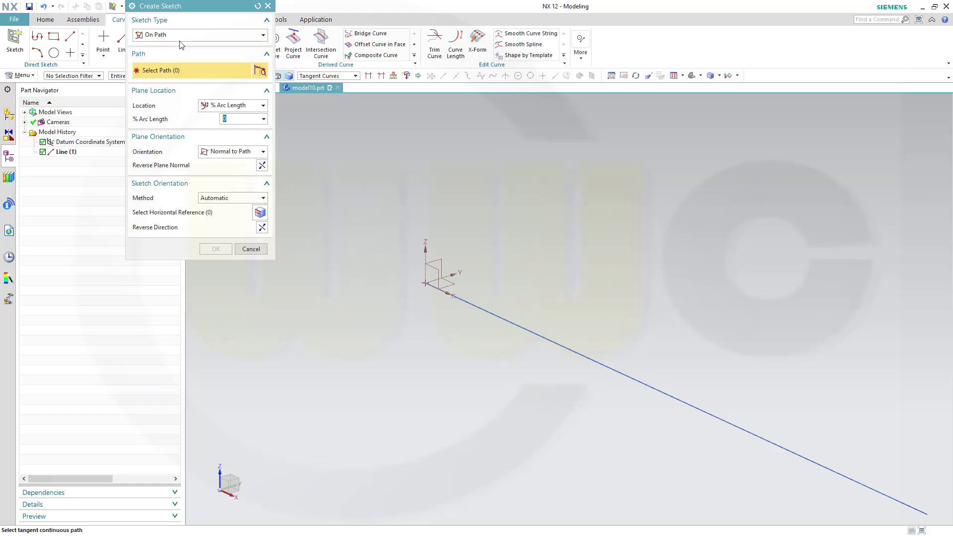
left_click(263, 37)
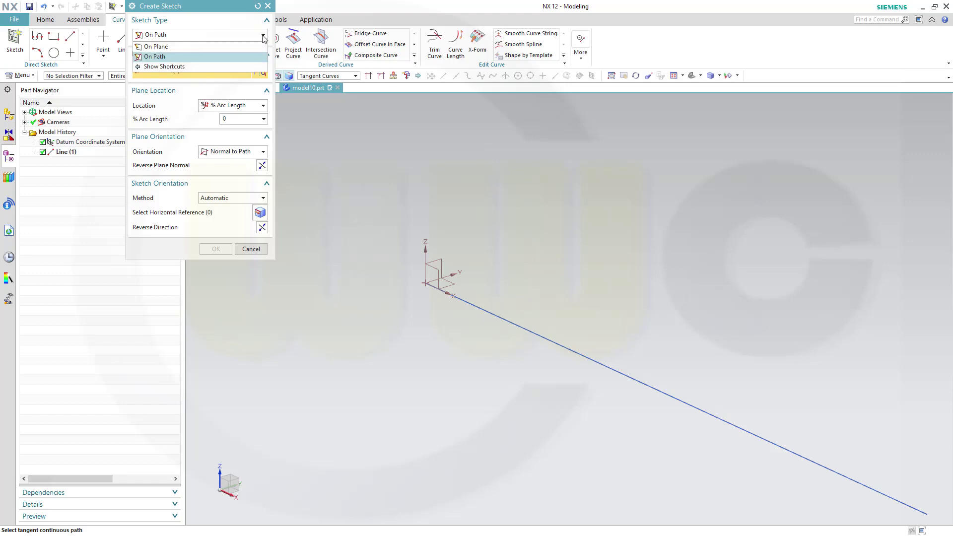
left_click(163, 55)
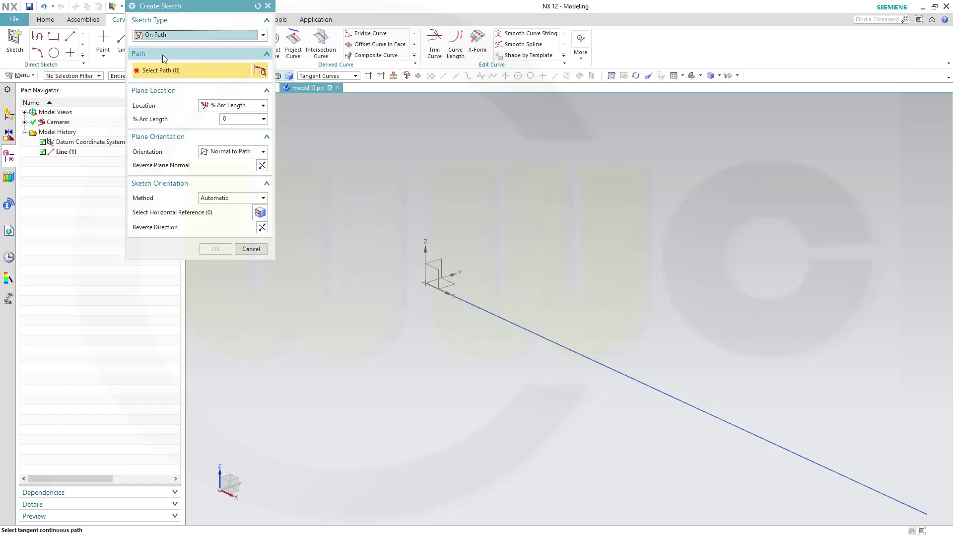
left_click(490, 314)
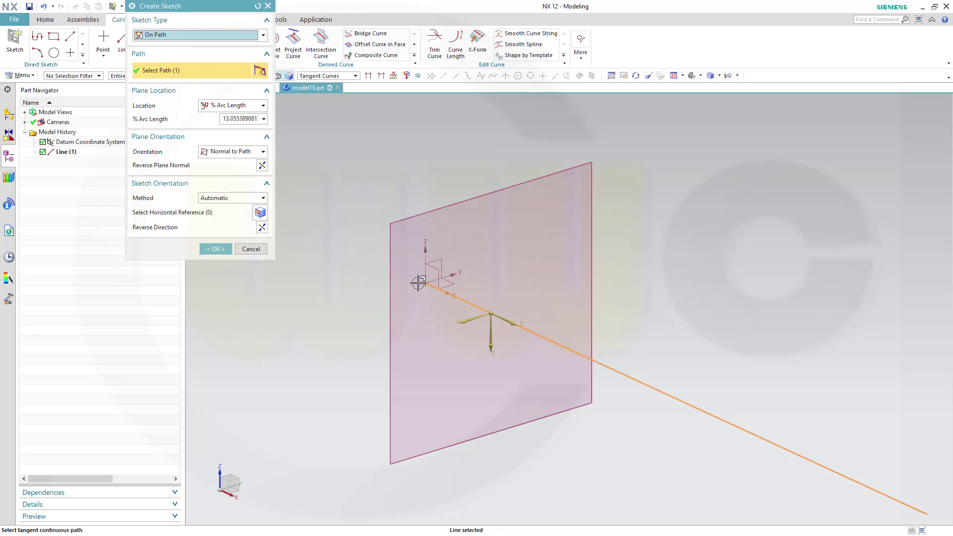
left_click(224, 118)
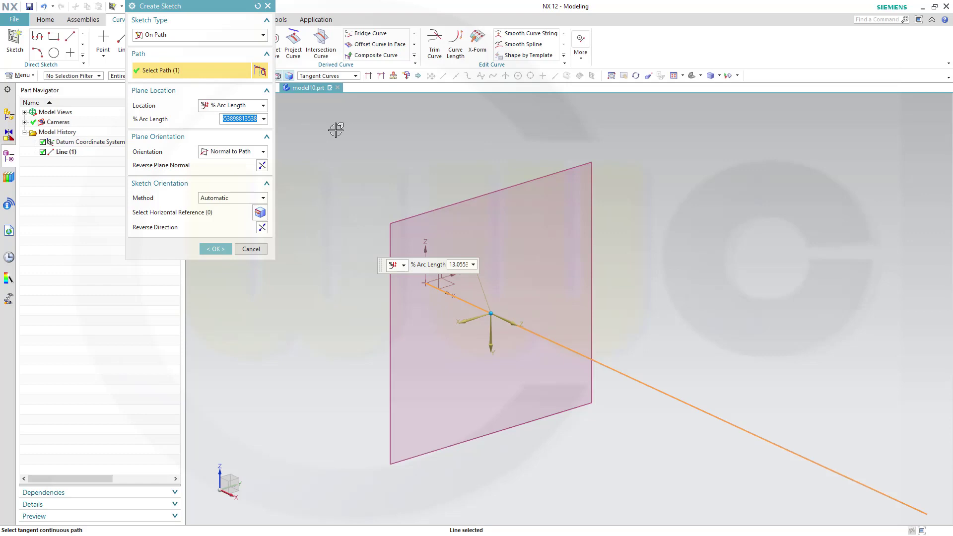
type("0")
key("Tab")
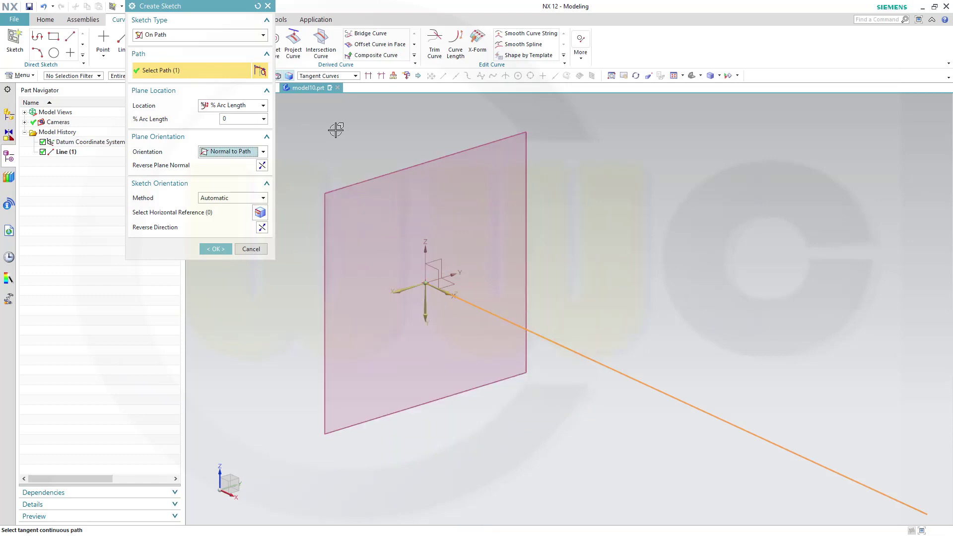
left_click(261, 230)
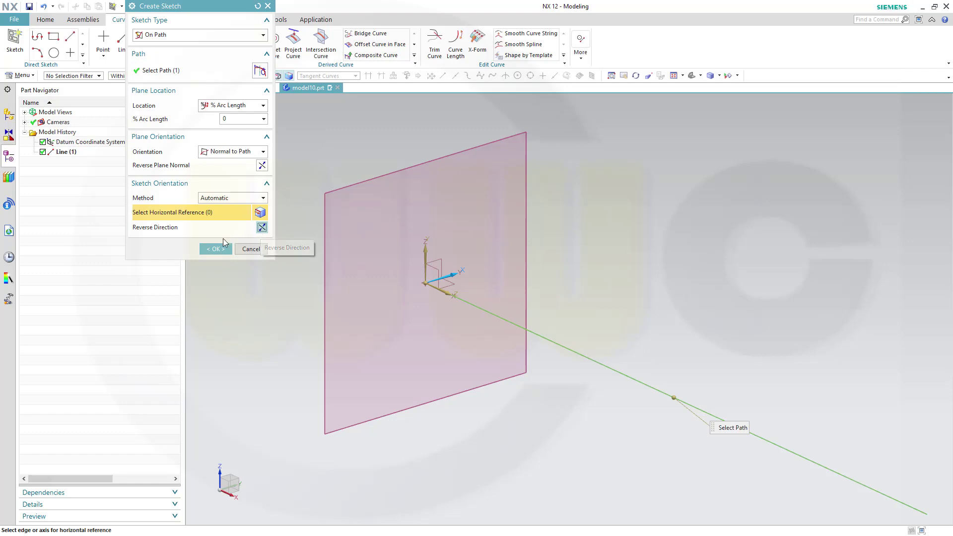
left_click(216, 250)
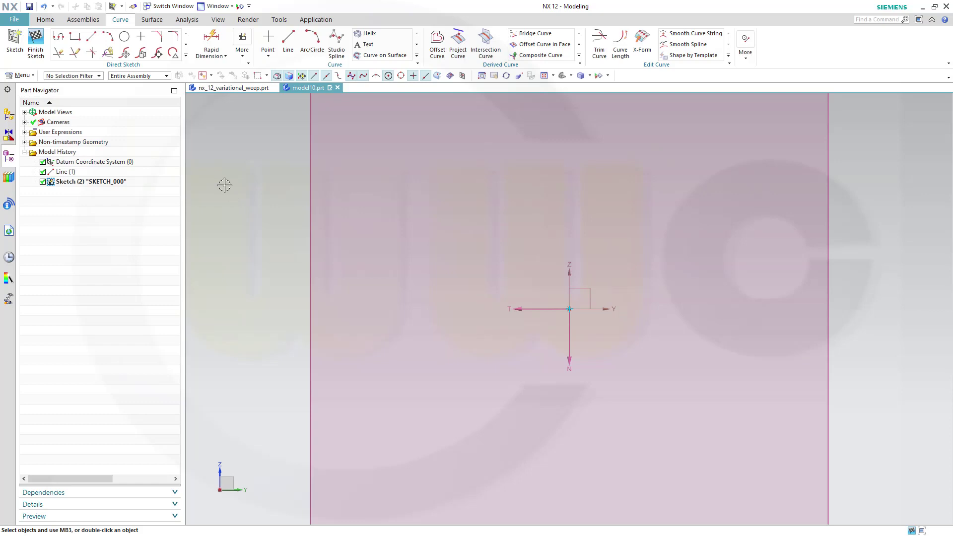
- Draw the connected profile: flat lead-in, rising side to the apex, falling side, flat run-out
left_click(58, 36)
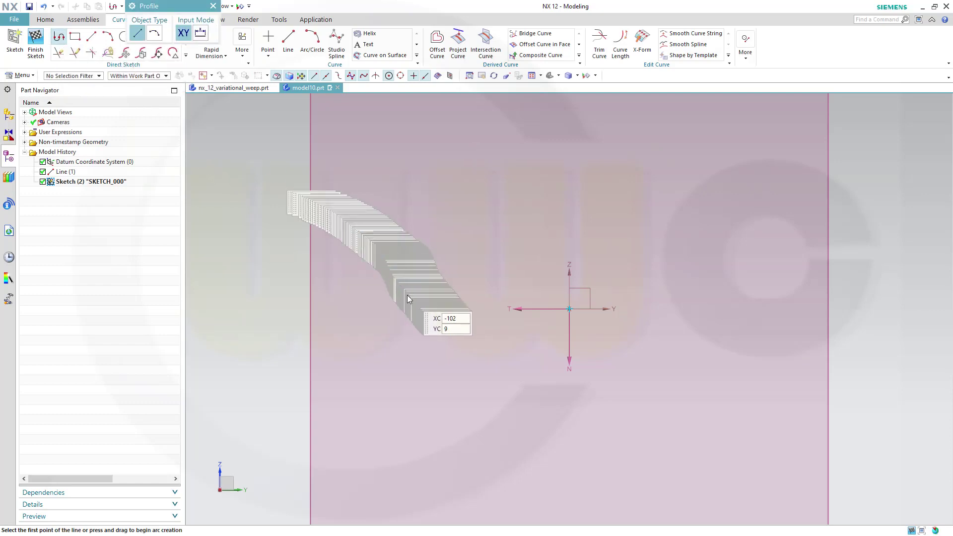
left_click(420, 305)
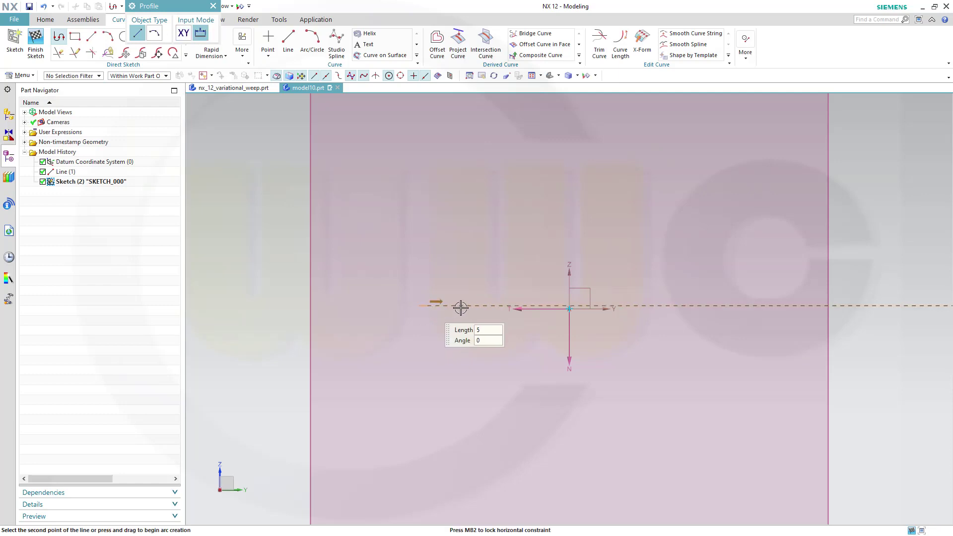
left_click(482, 306)
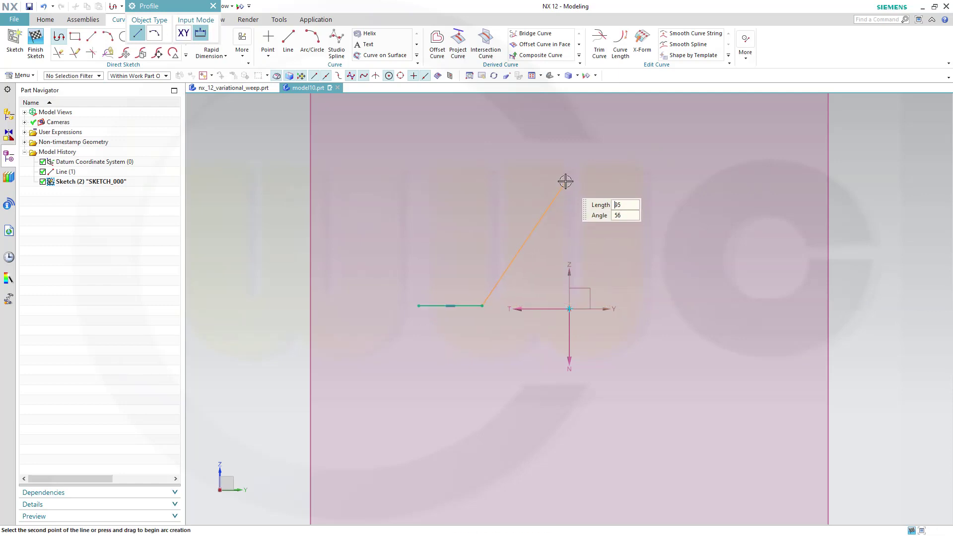
left_click(566, 181)
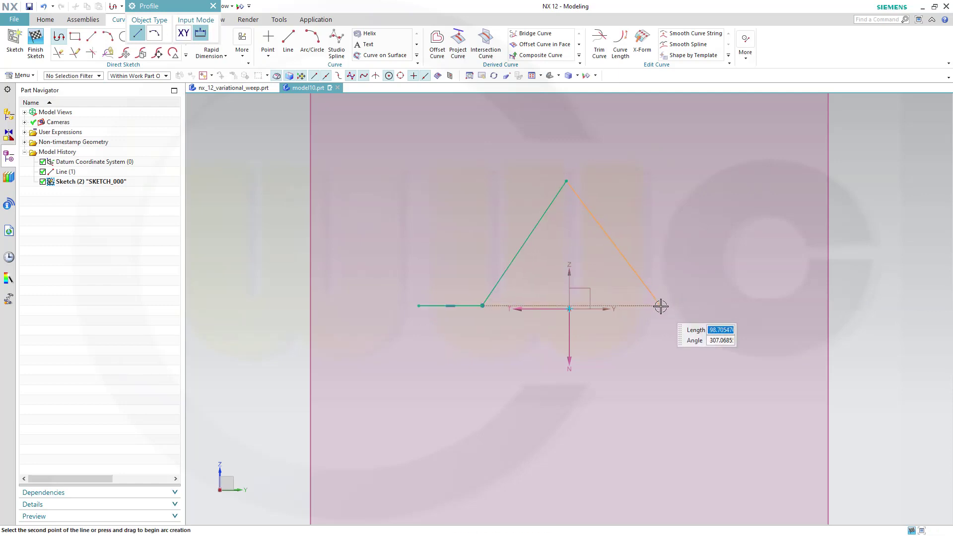
left_click(661, 306)
left_click(769, 306)
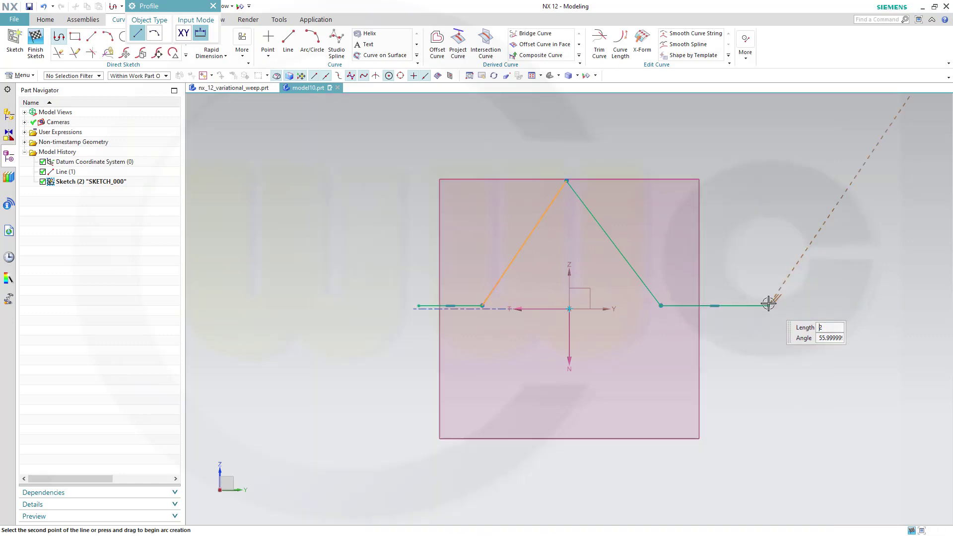
key("Escape")
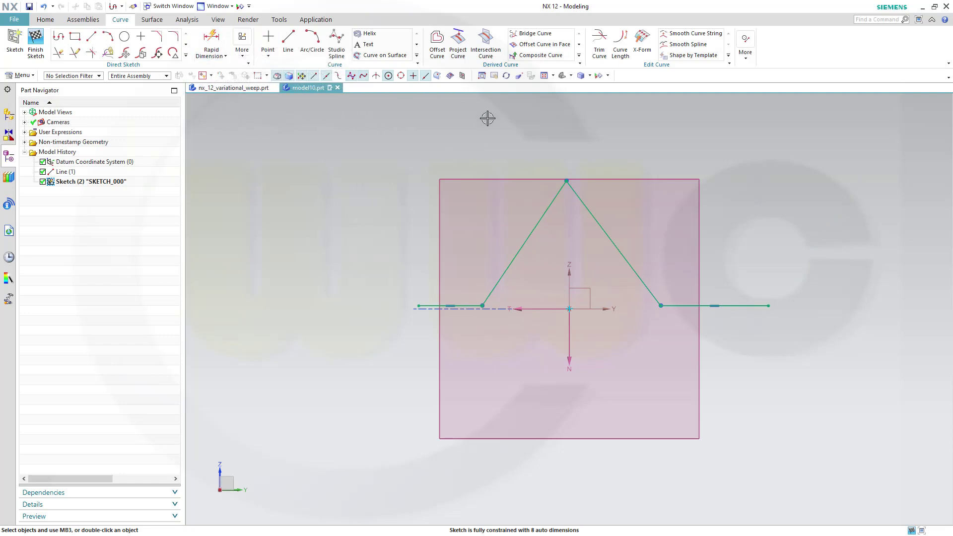
- Vertically align the profile's apex point with the sketch origin
left_click(567, 180)
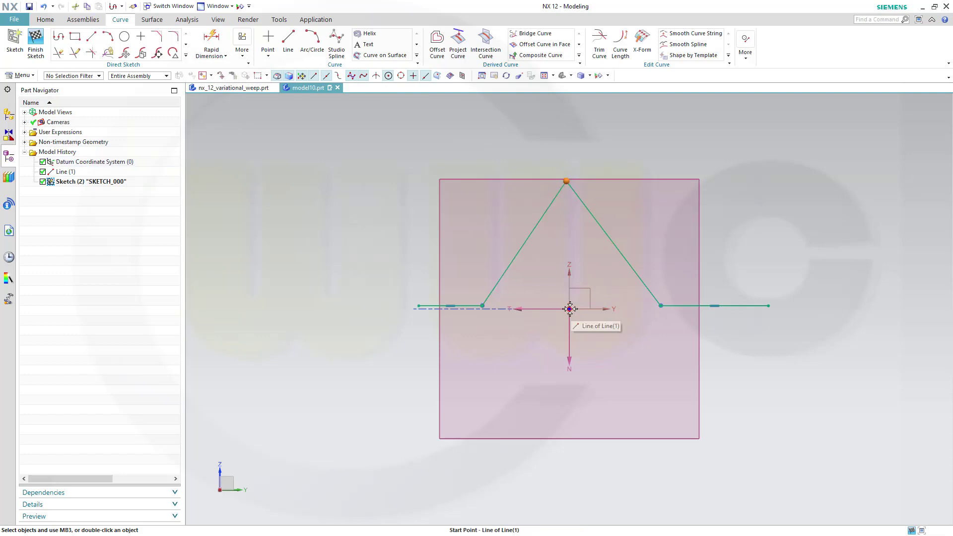
left_click(570, 308)
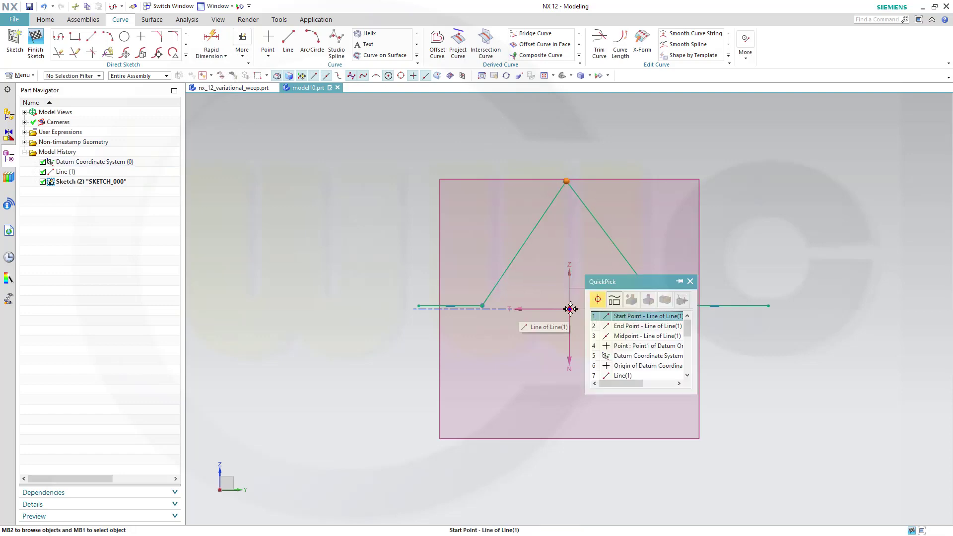
left_click(637, 317)
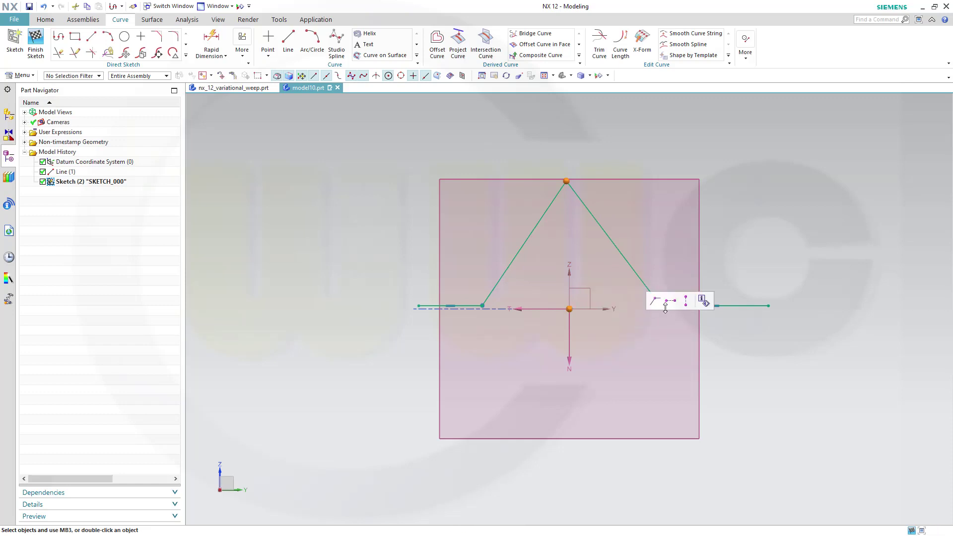
left_click(687, 302)
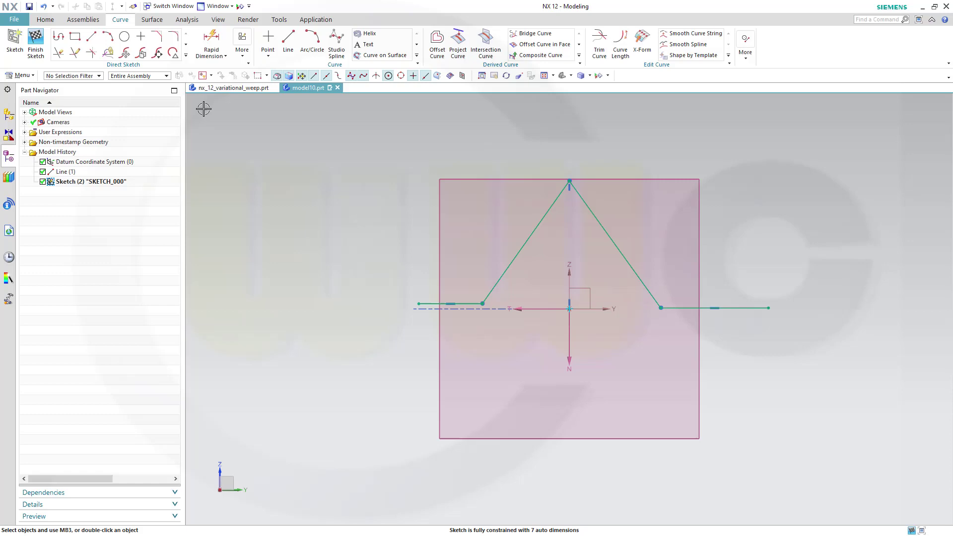
- Draw a line from the origin up to the apex and convert it to a reference centerline
left_click(92, 36)
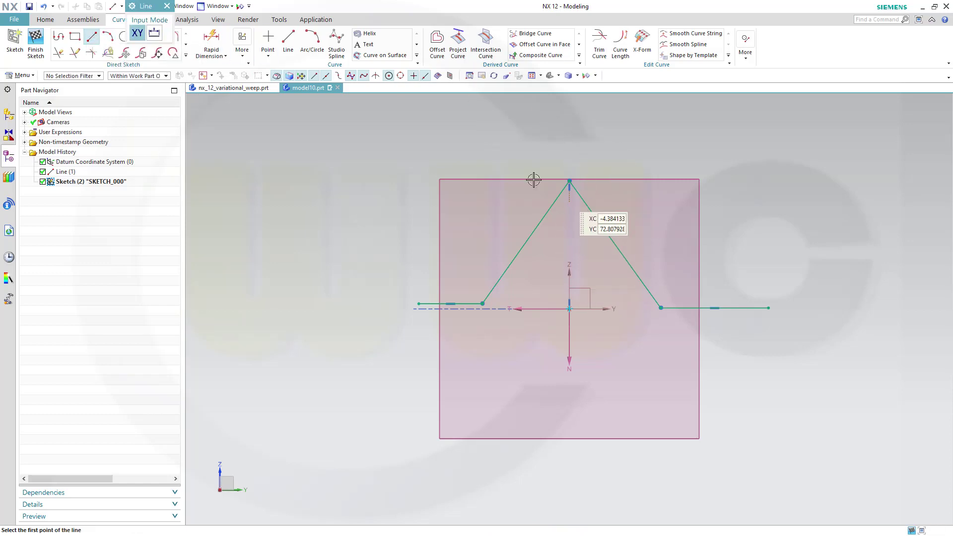
left_click(569, 309)
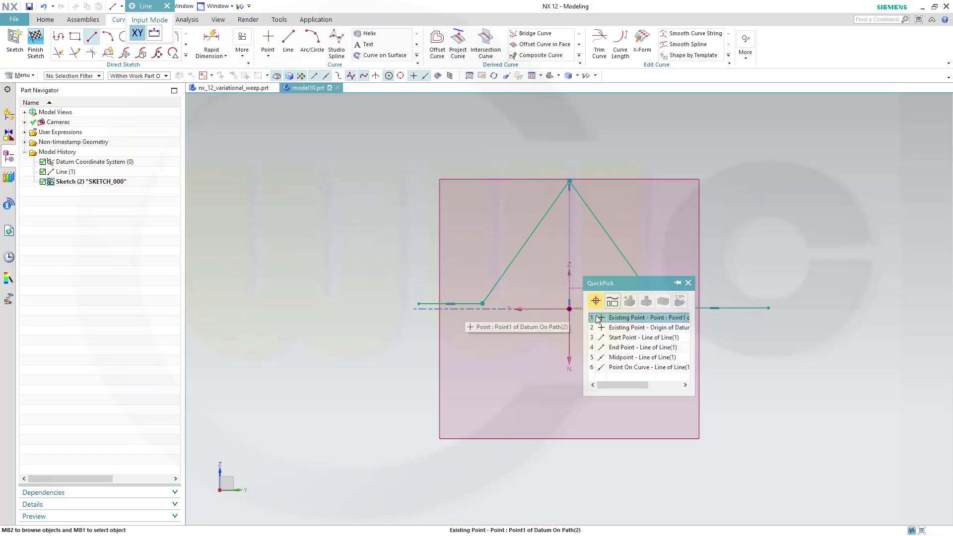
left_click(622, 337)
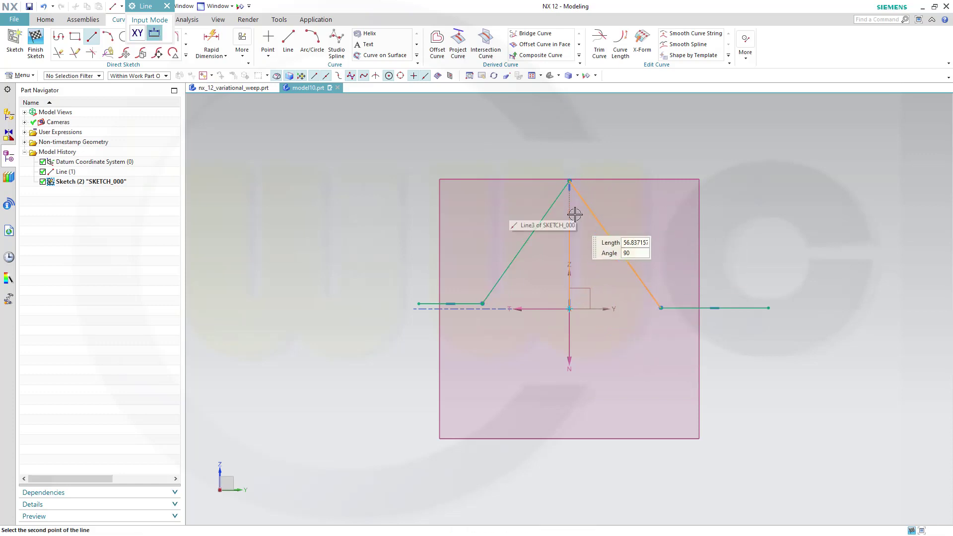
left_click(569, 179)
key("Escape")
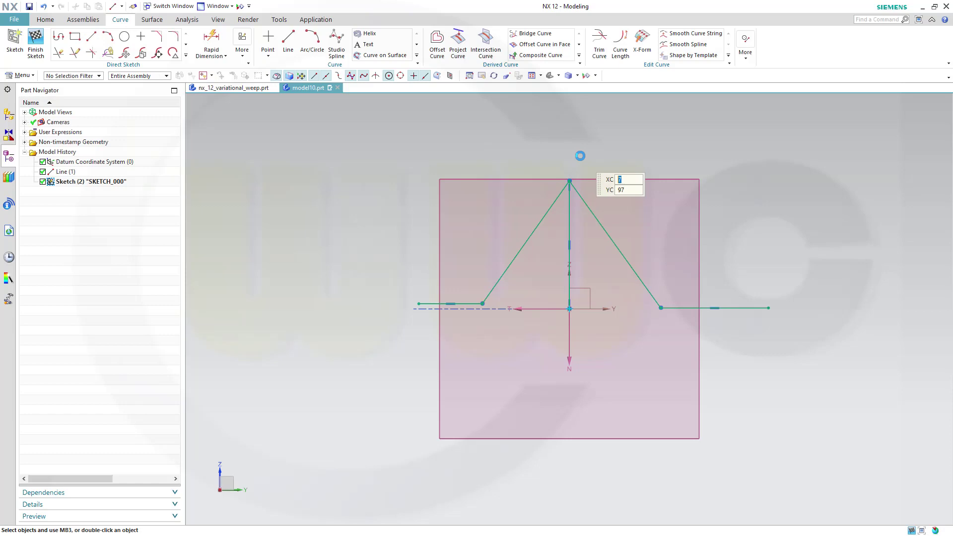
left_click(570, 227)
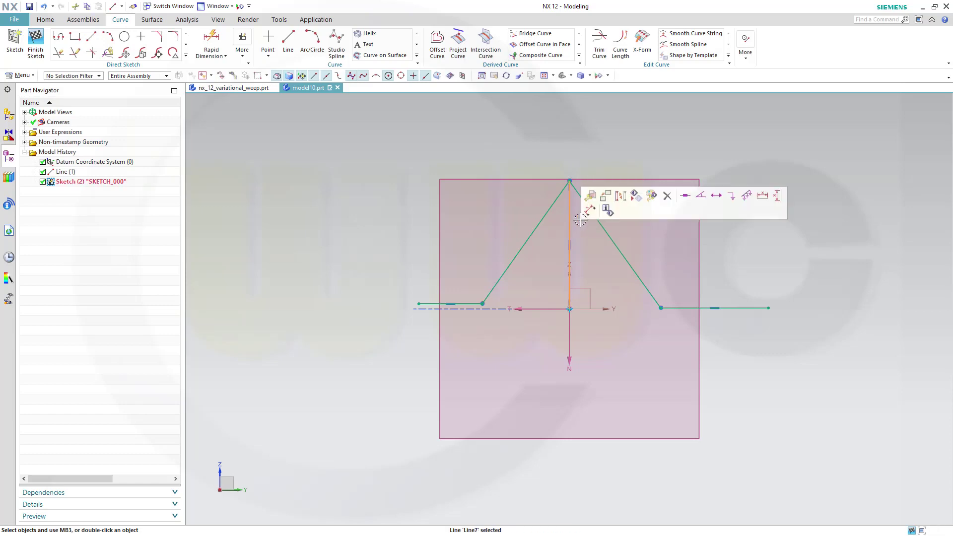
left_click(618, 204)
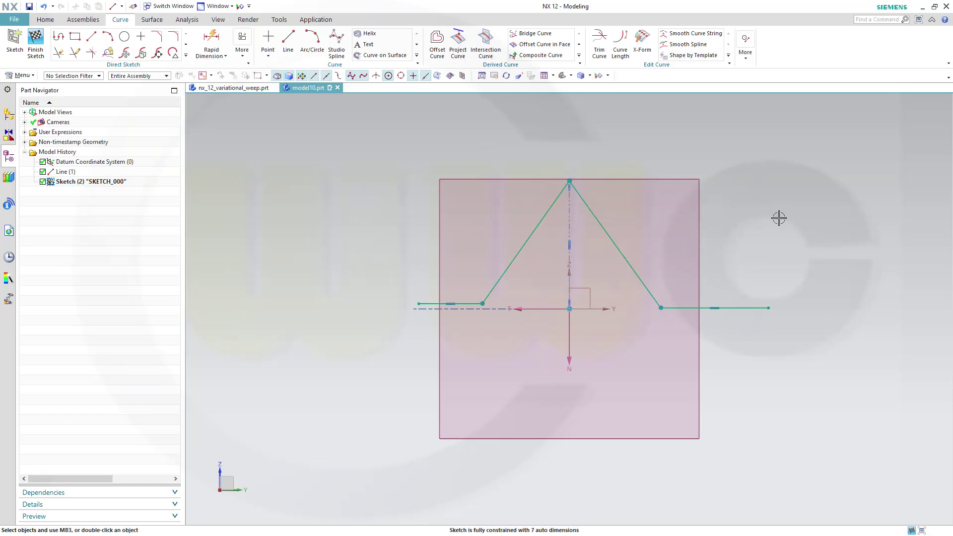
- Make the left and right sloping sides, then the left and right flat segments, symmetric about the centerline
left_click(242, 45)
left_click(378, 110)
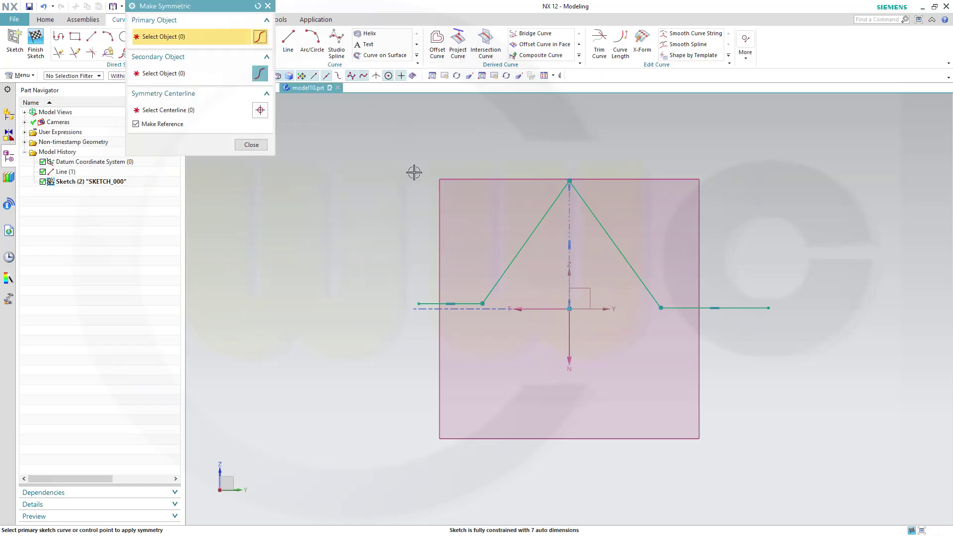
left_click(522, 233)
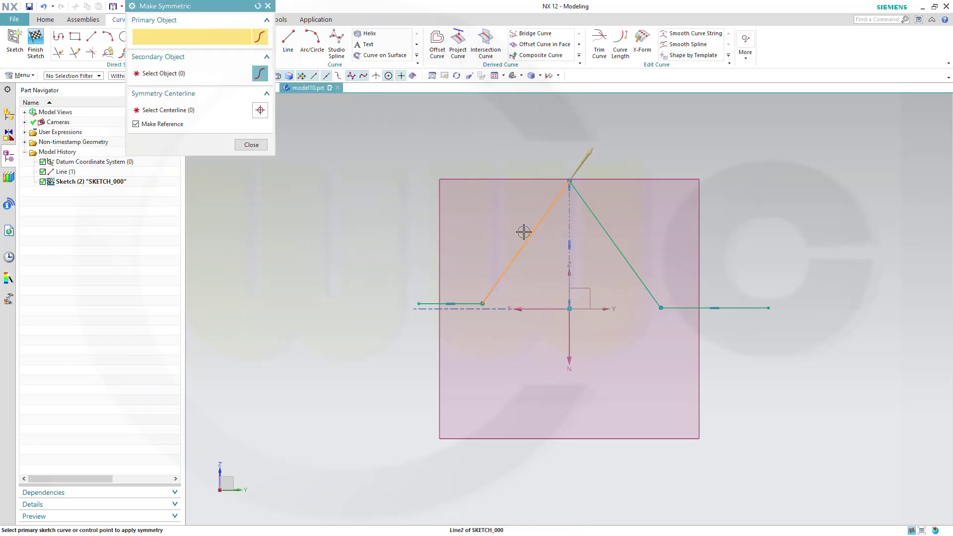
left_click(594, 207)
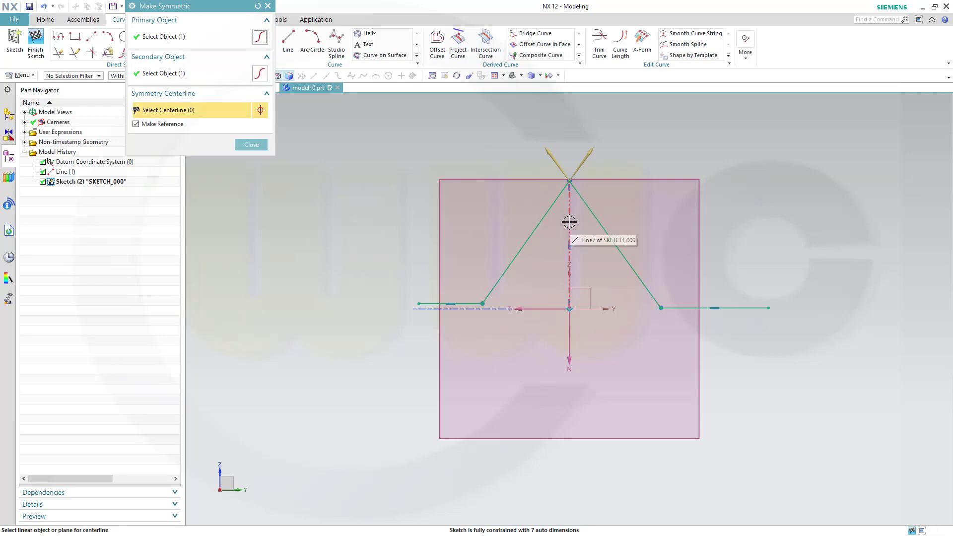
left_click(569, 219)
left_click(430, 301)
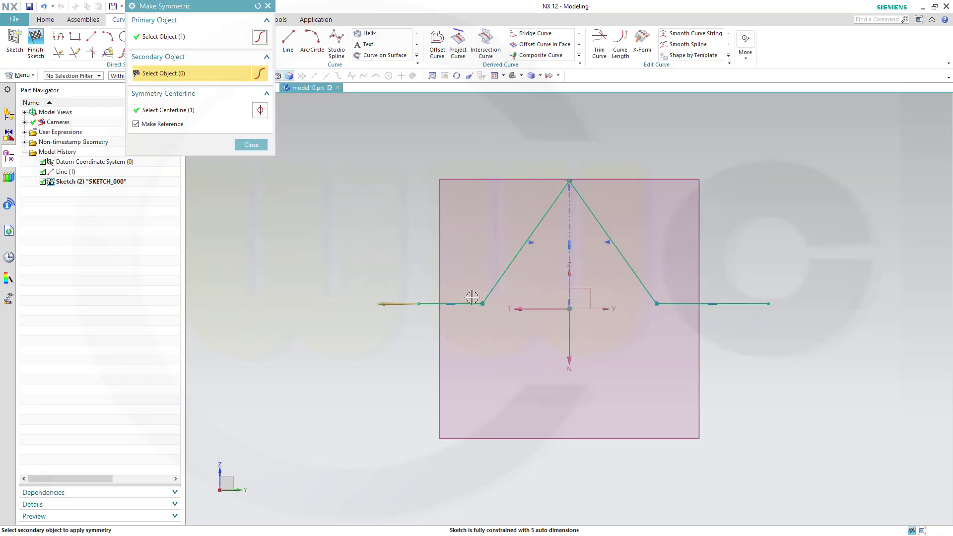
left_click(747, 303)
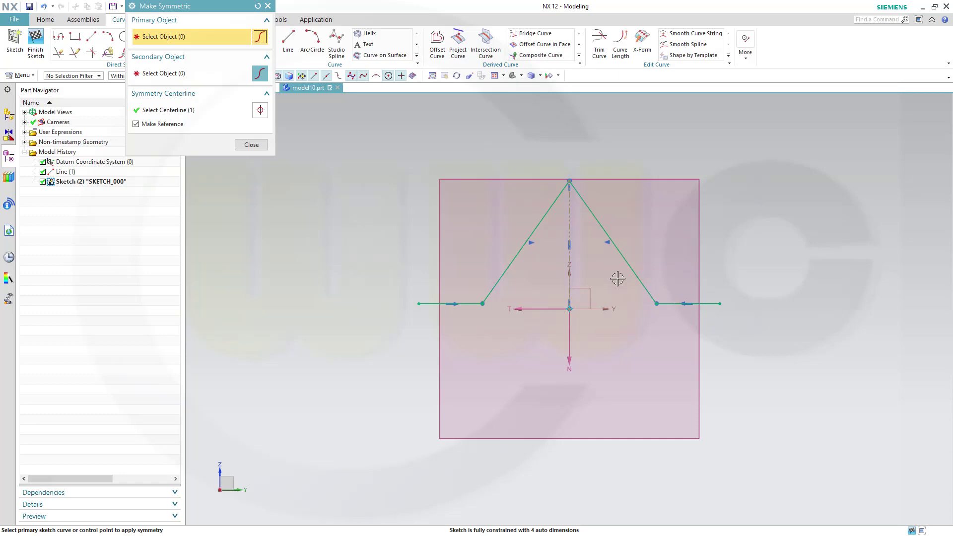
left_click(251, 145)
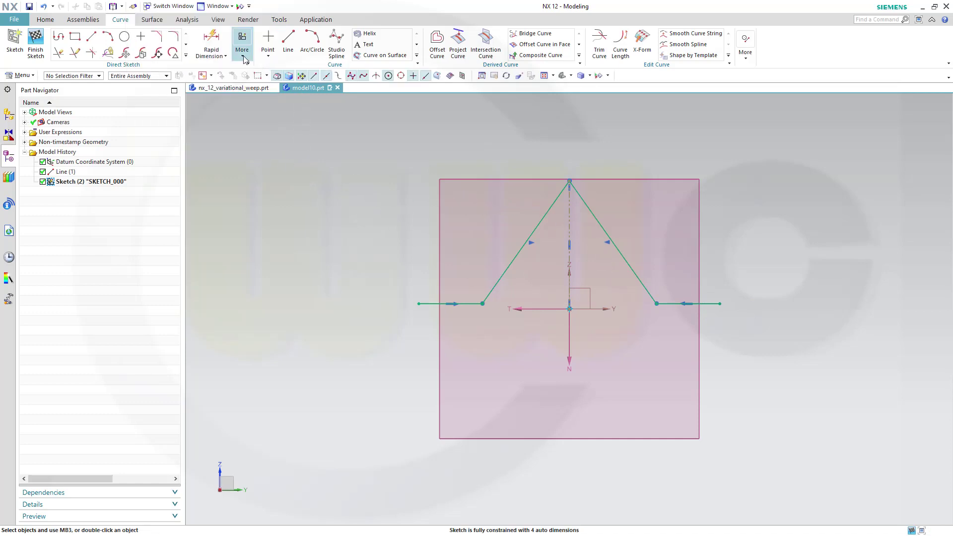
- Dimension the profile's overall width as 1000
left_click(211, 40)
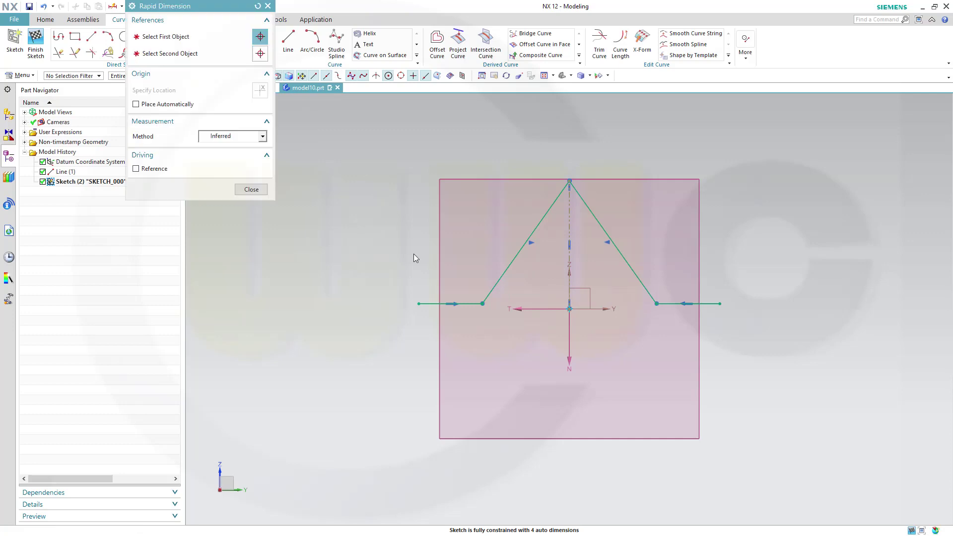
left_click(418, 304)
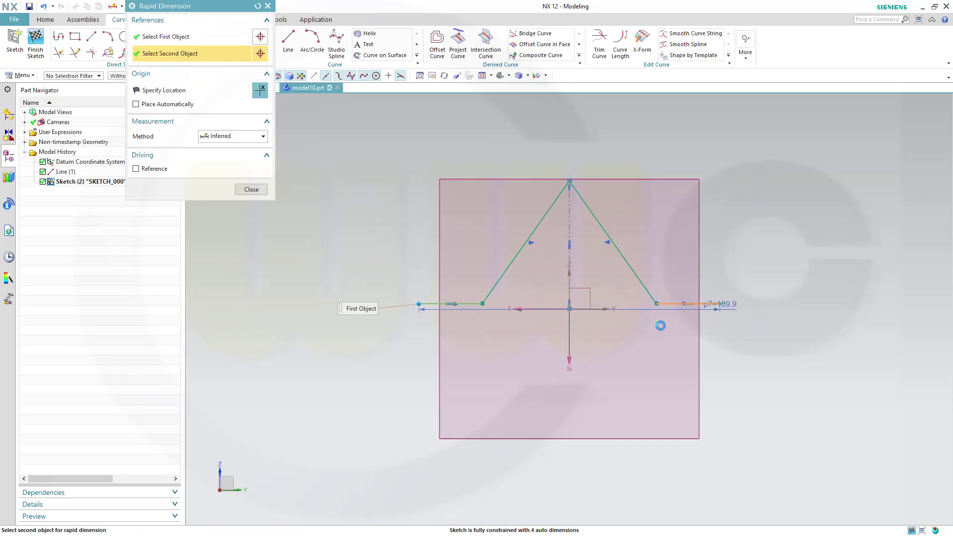
left_click(575, 398)
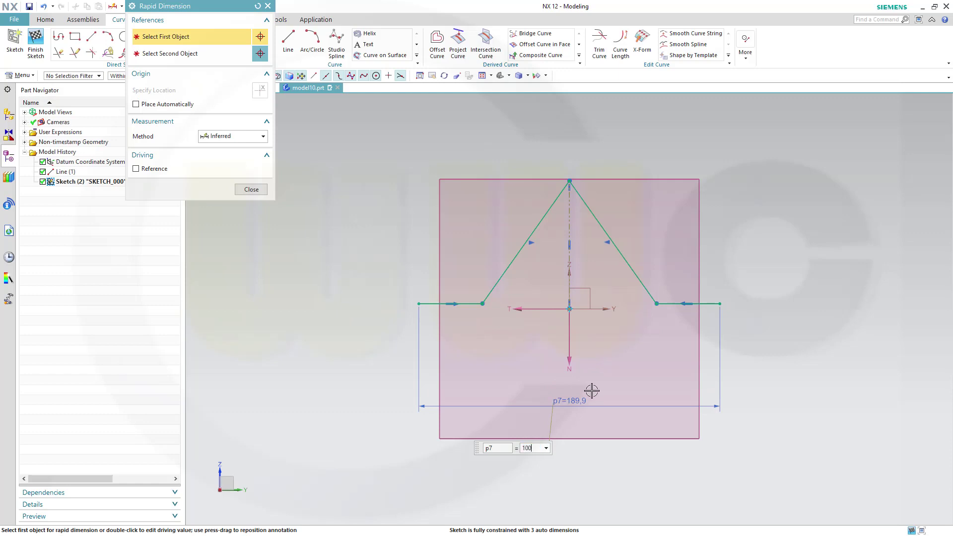
type("1000")
key("Return")
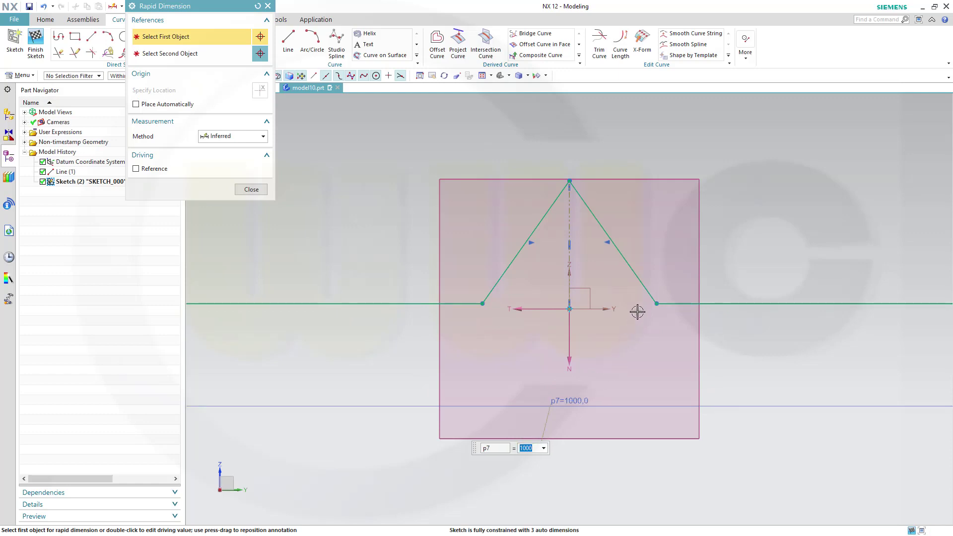
key("Escape")
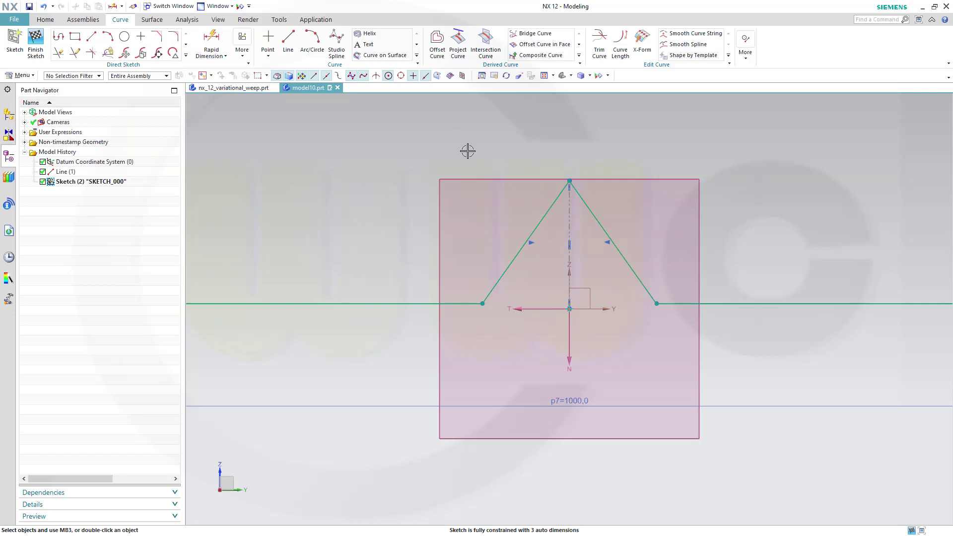
- Drag the apex upward and widen the peak's base to heighten the peak
scroll(602, 270, "down", 4)
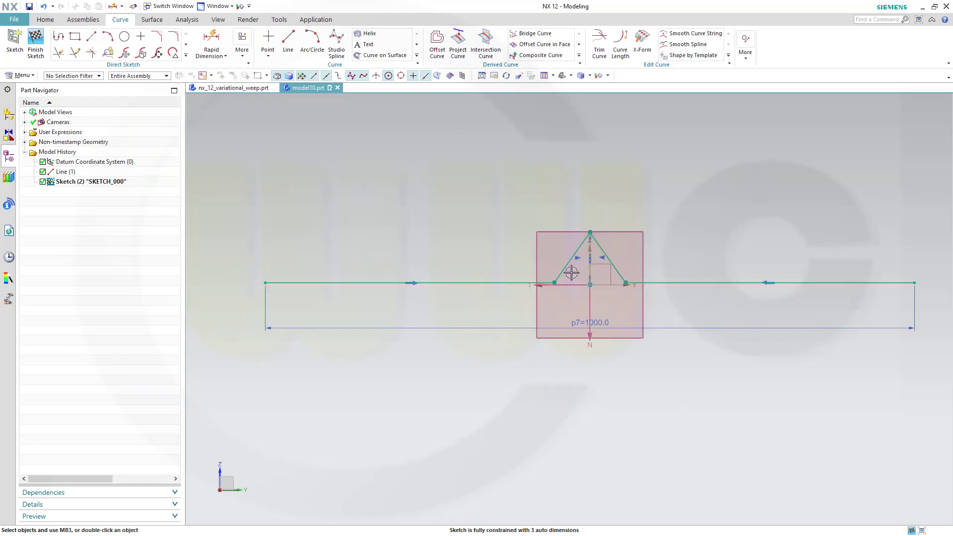
left_click_drag(591, 228, 590, 164)
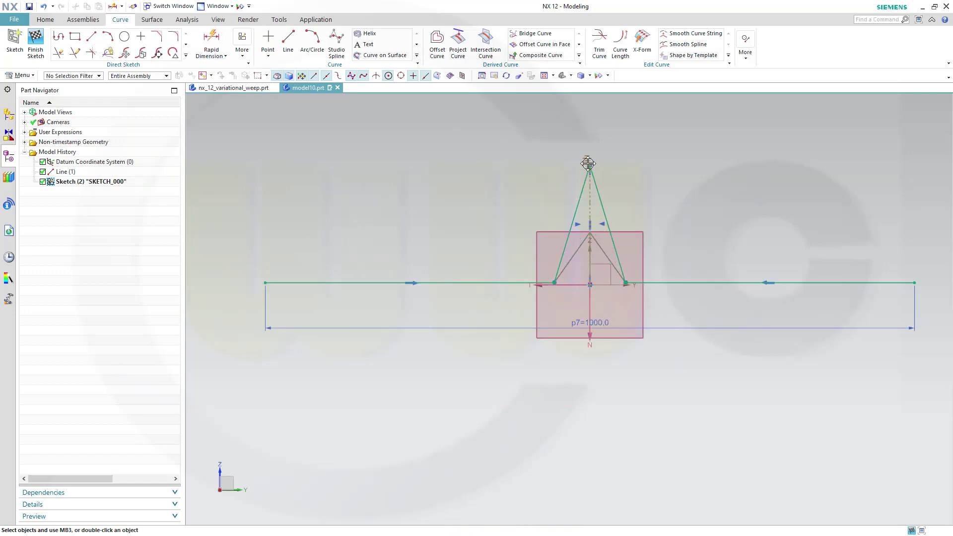
left_click_drag(554, 284, 395, 283)
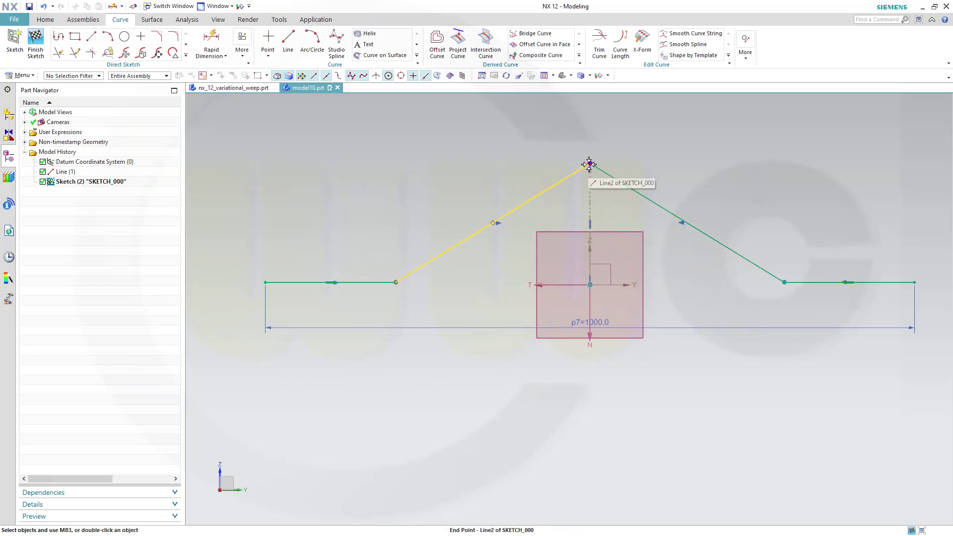
left_click_drag(589, 163, 590, 108)
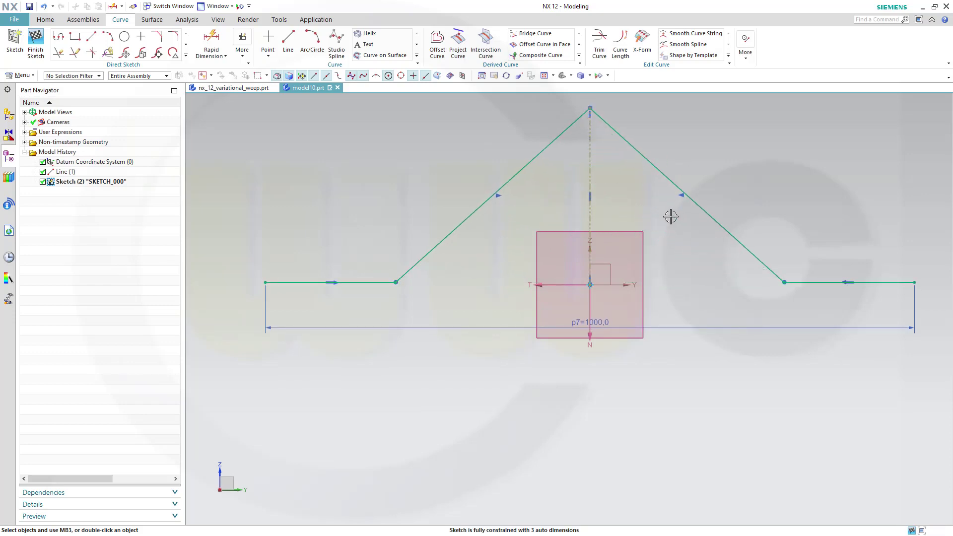
scroll(660, 246, "down", 3)
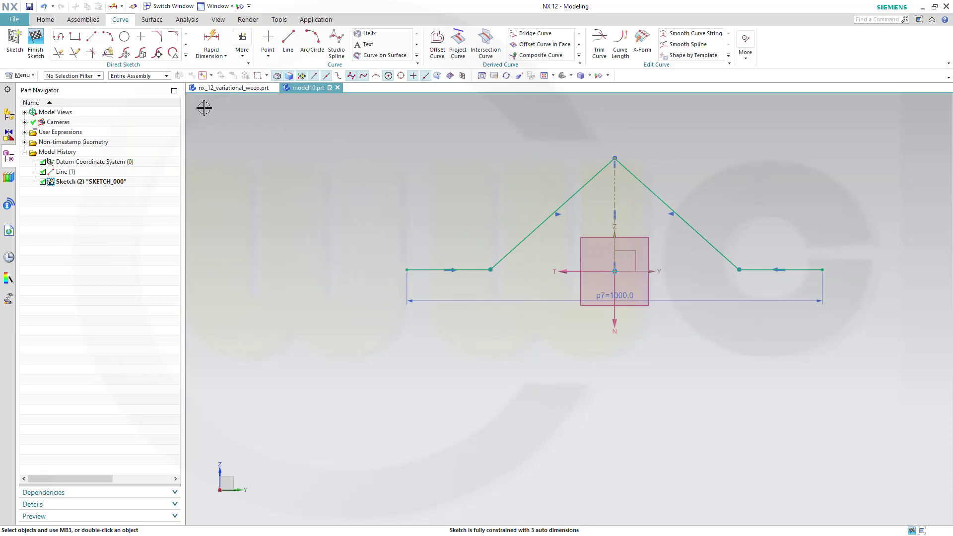
- Add a 60° angle dimension between the left sloping side and the flat lead-in
left_click(211, 42)
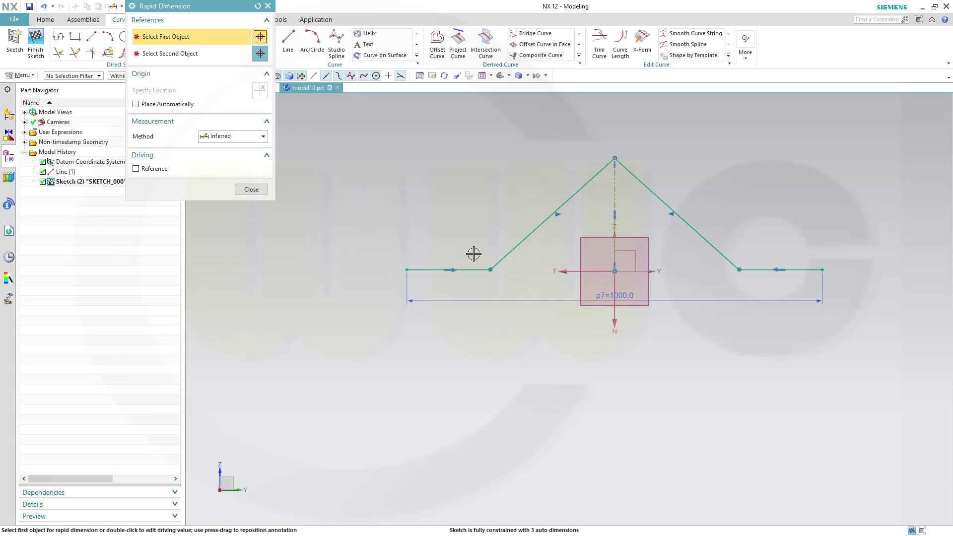
left_click(511, 250)
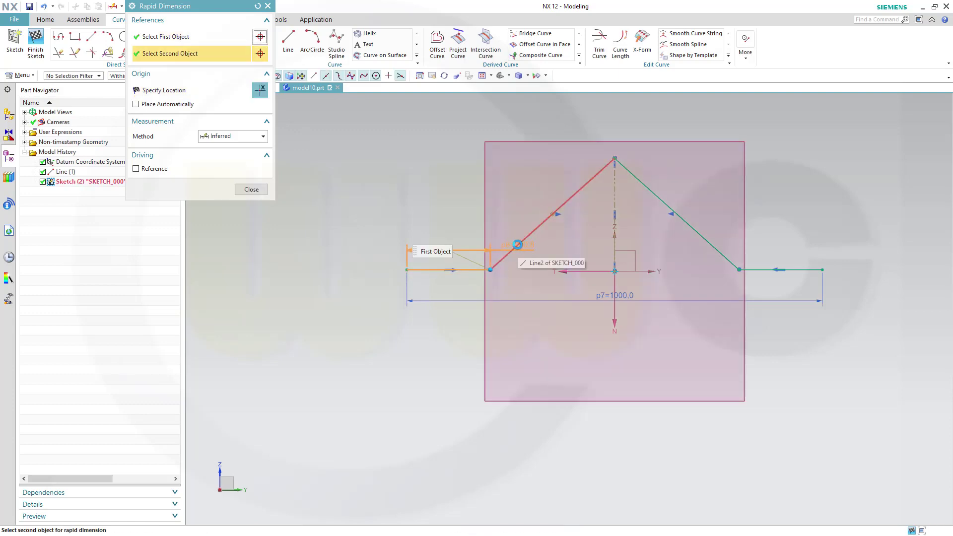
left_click(539, 252)
left_click(542, 253)
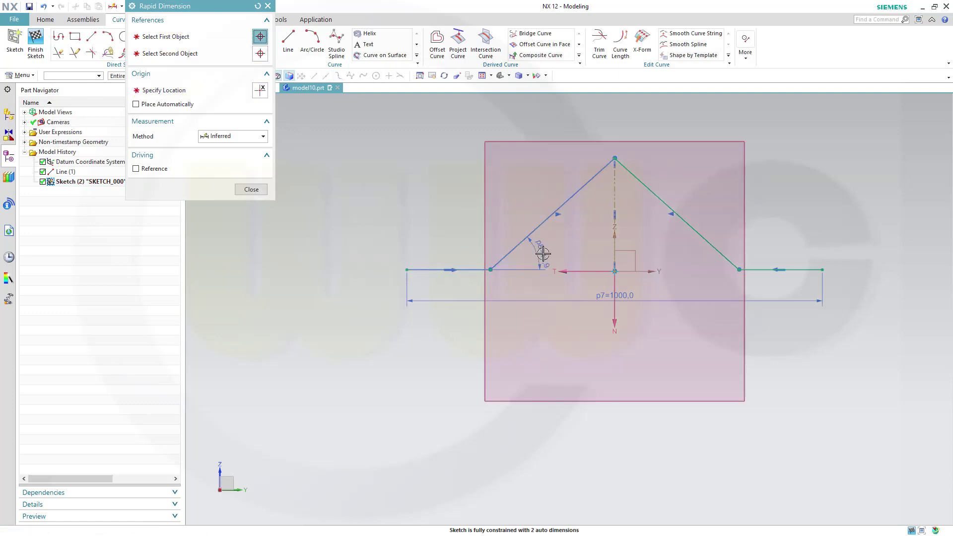
type("60")
key("Return")
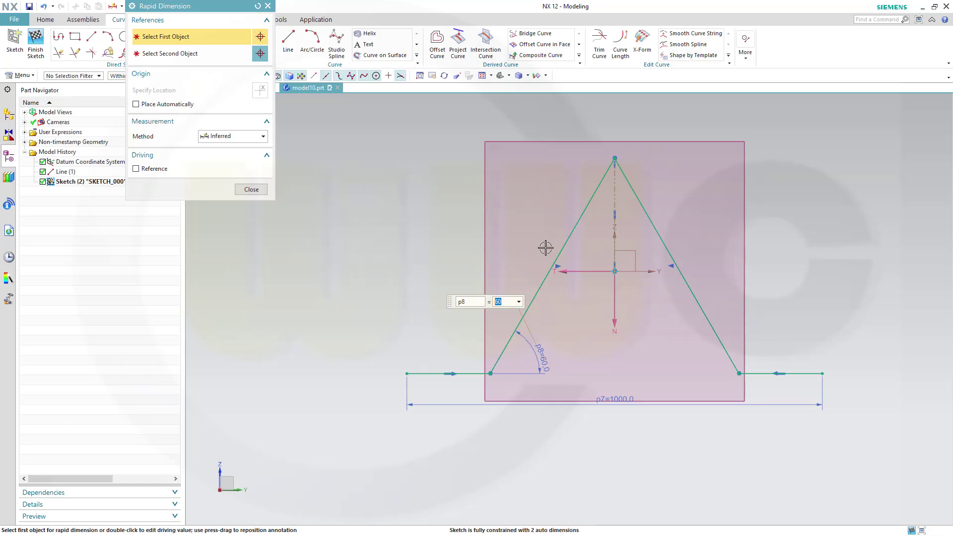
key("Escape")
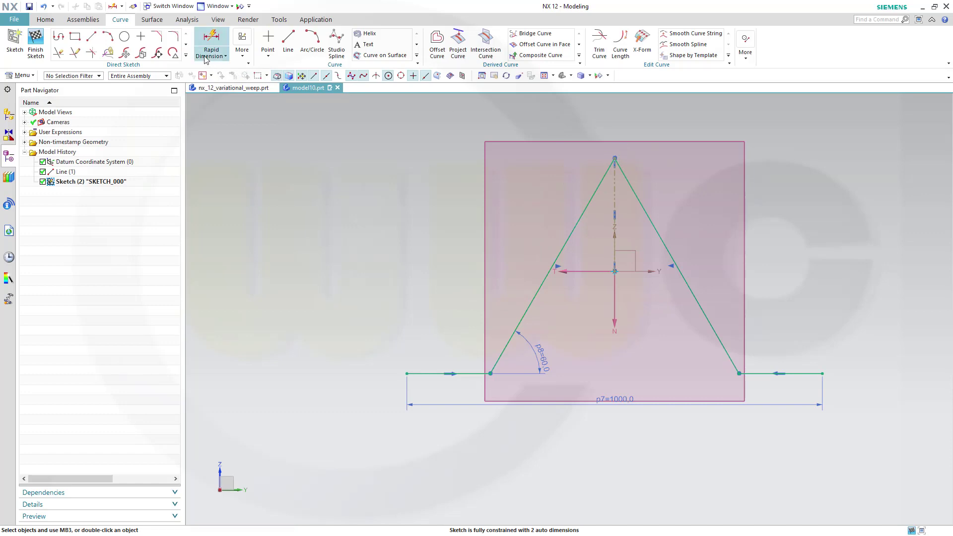
- Fillet the apex corner between the left and right sloping sides
left_click(174, 37)
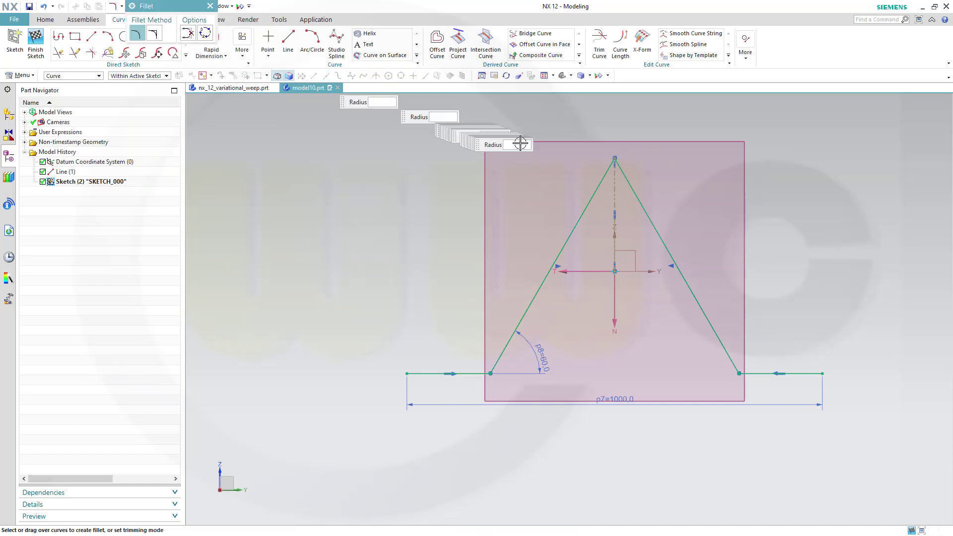
left_click(587, 197)
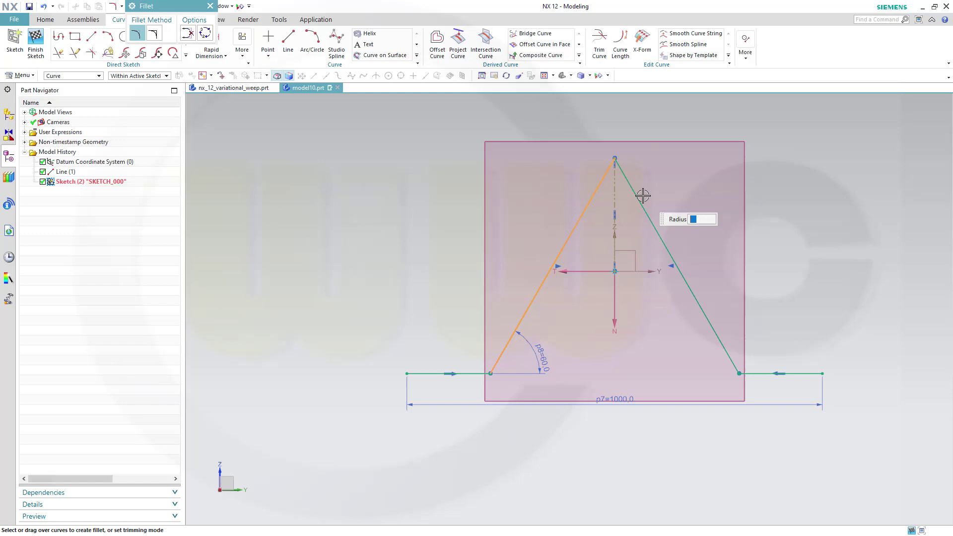
left_click(637, 195)
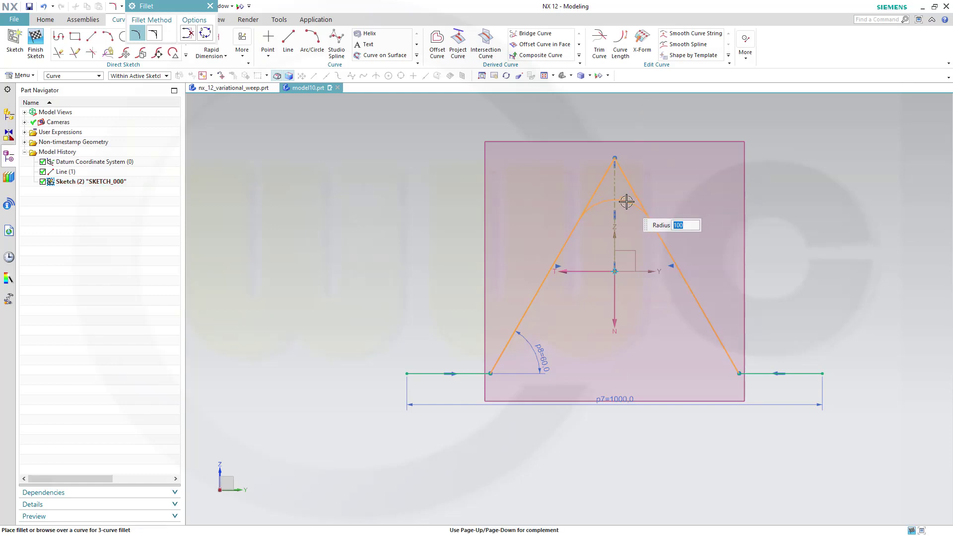
left_click(626, 201)
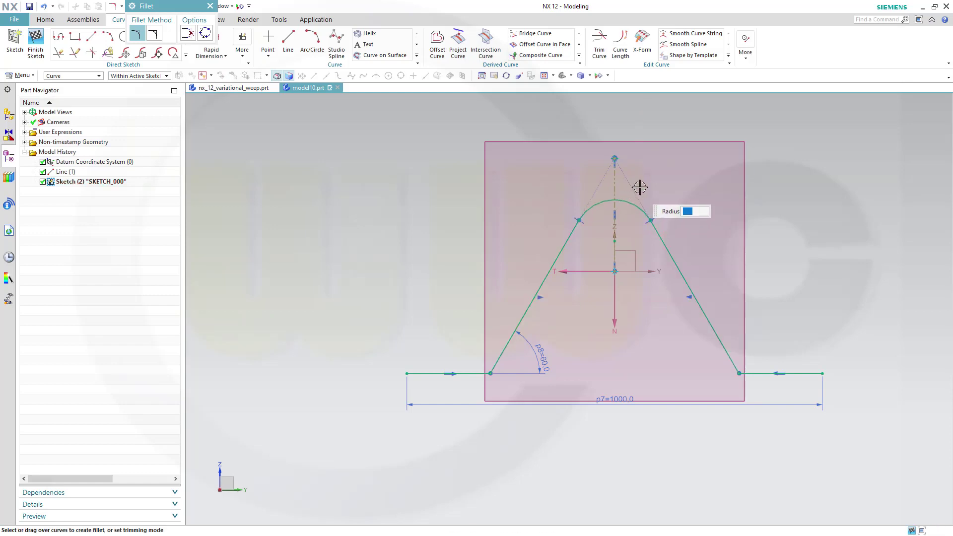
key("Escape")
- Dimension the fillet arc radius as 200
key("d")
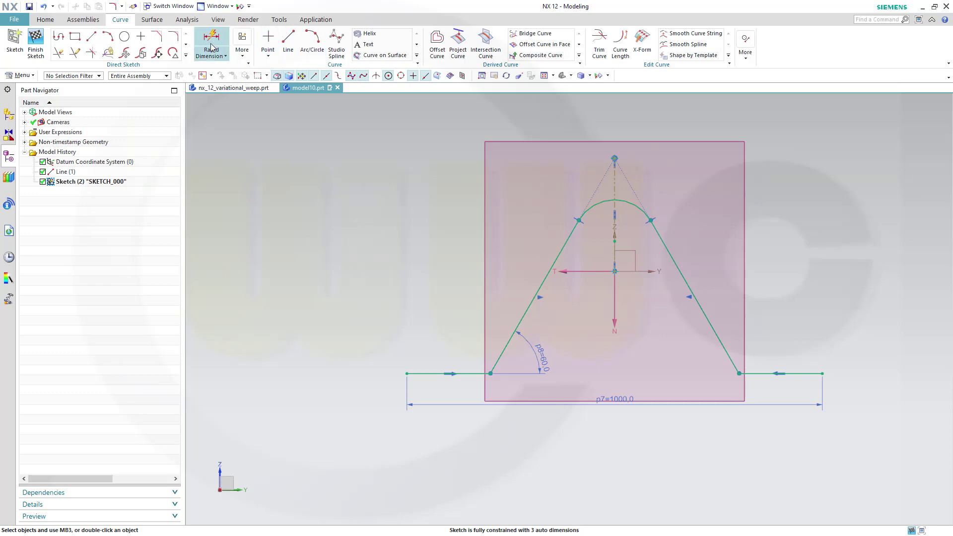
left_click(602, 203)
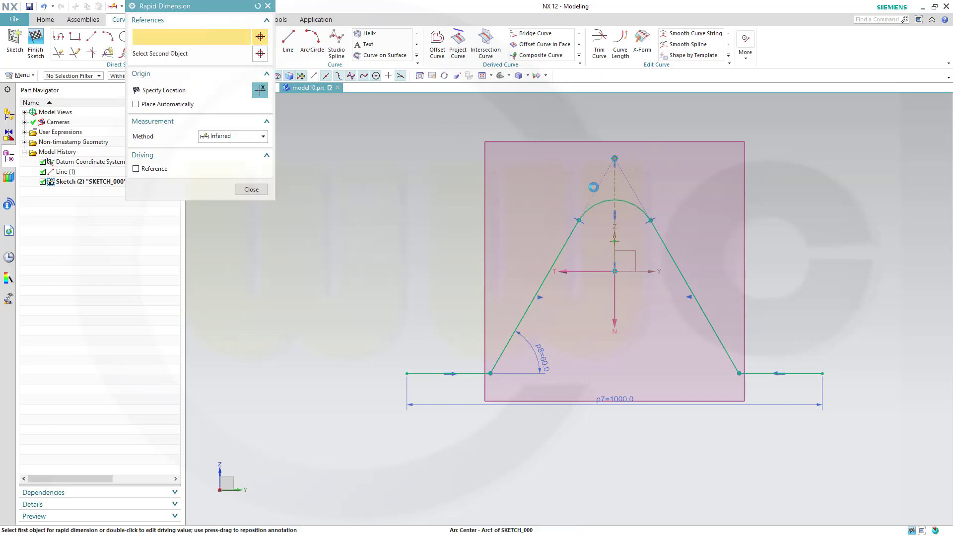
left_click(580, 147)
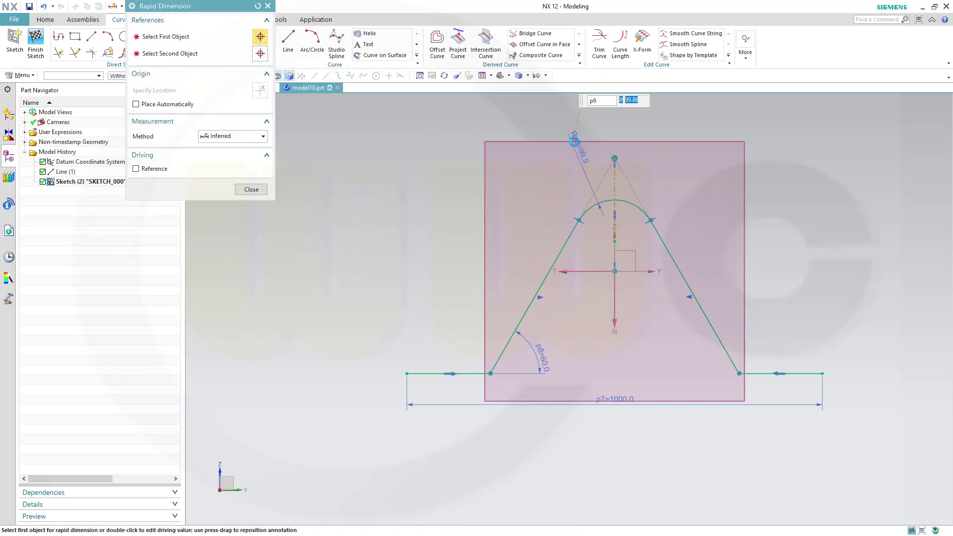
type("200")
key("Return")
key("Escape")
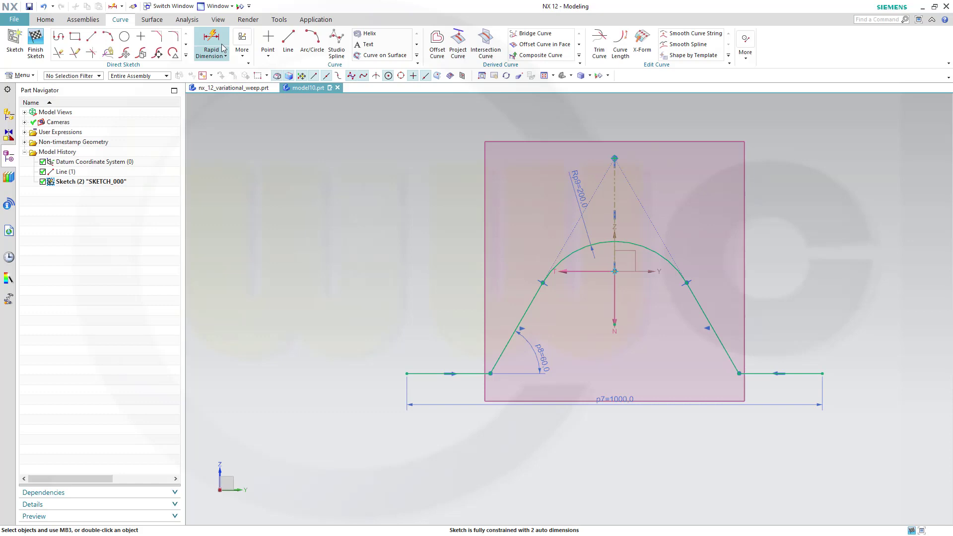
- Set the vertical height from the arc top to the right base line to 400
left_click(617, 238)
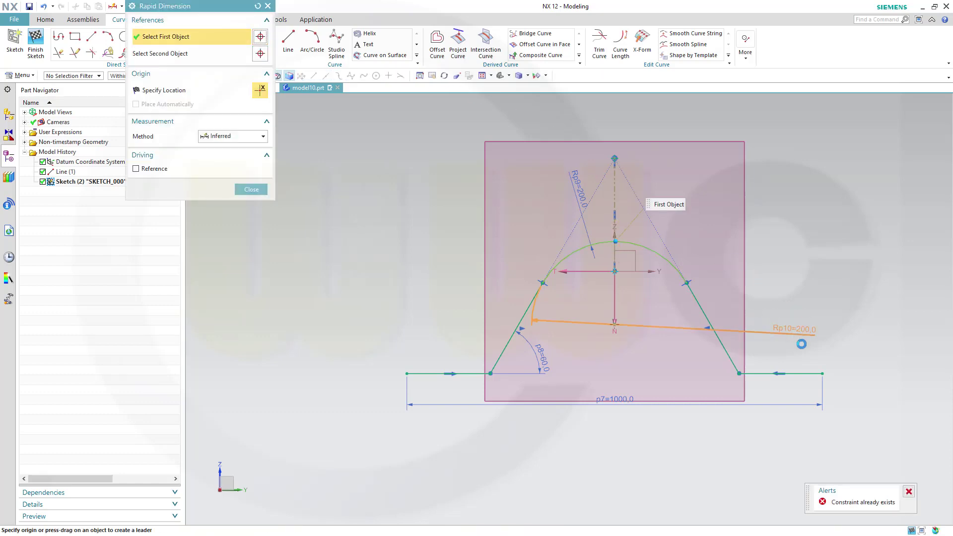
left_click(804, 373)
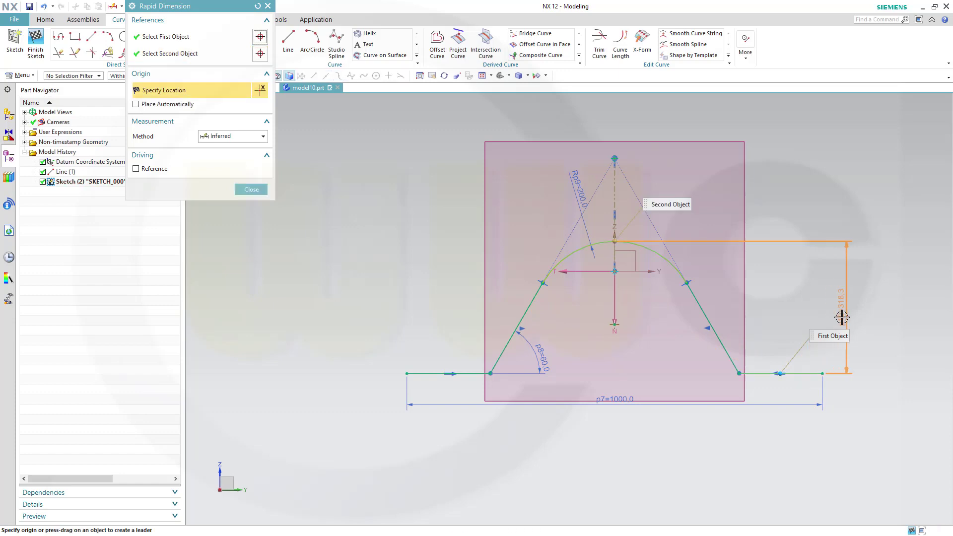
left_click(842, 317)
type("4")
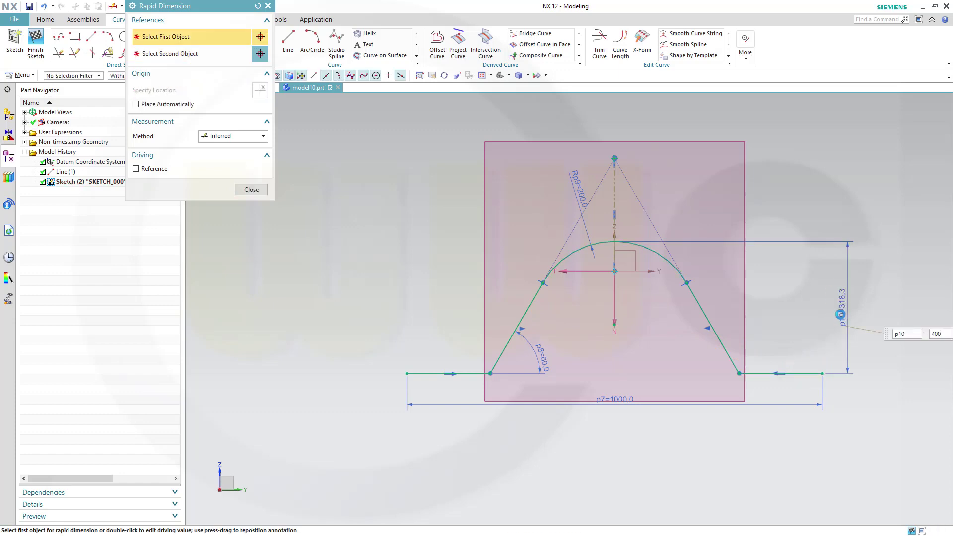
type("00")
key("Return")
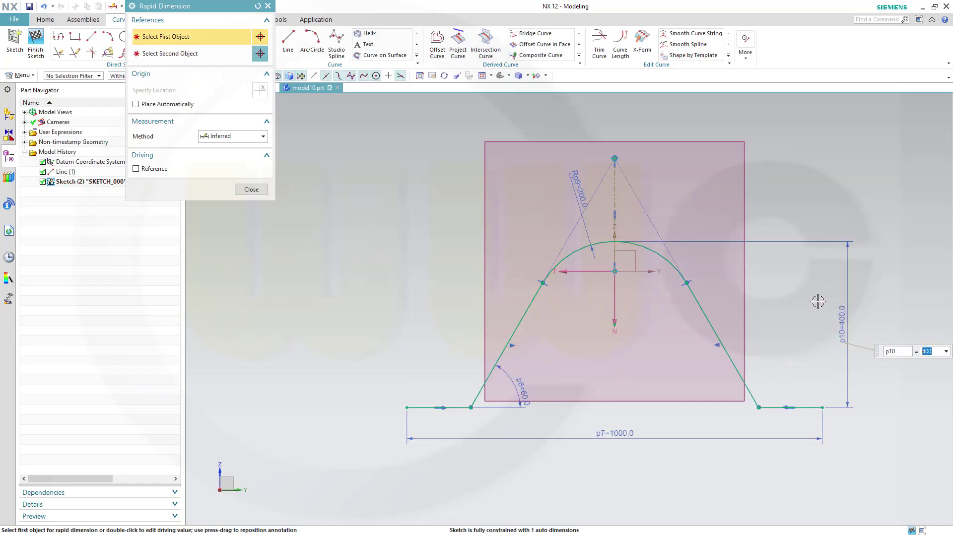
key("Escape")
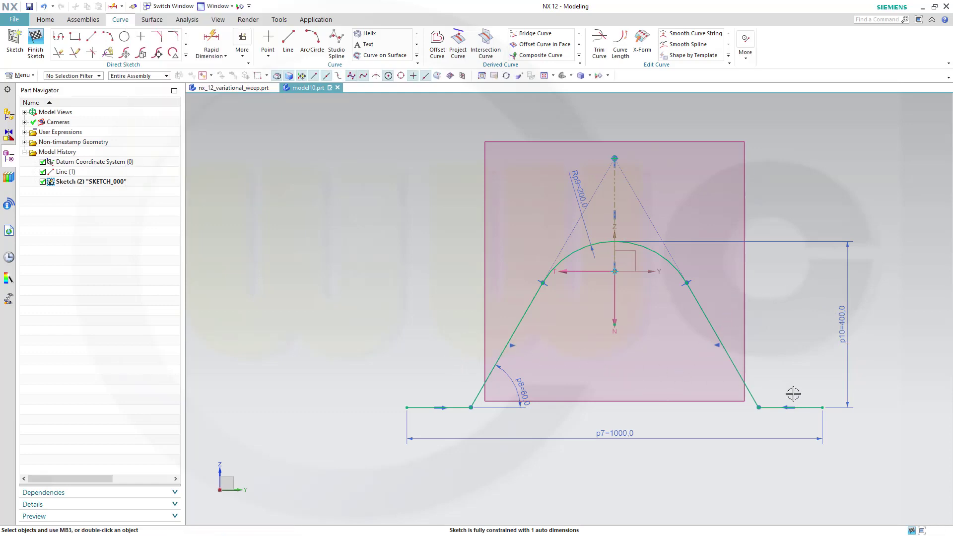
- Constrain the guide line's start point at the origin onto the right base line with Point on Curve
left_click(813, 406)
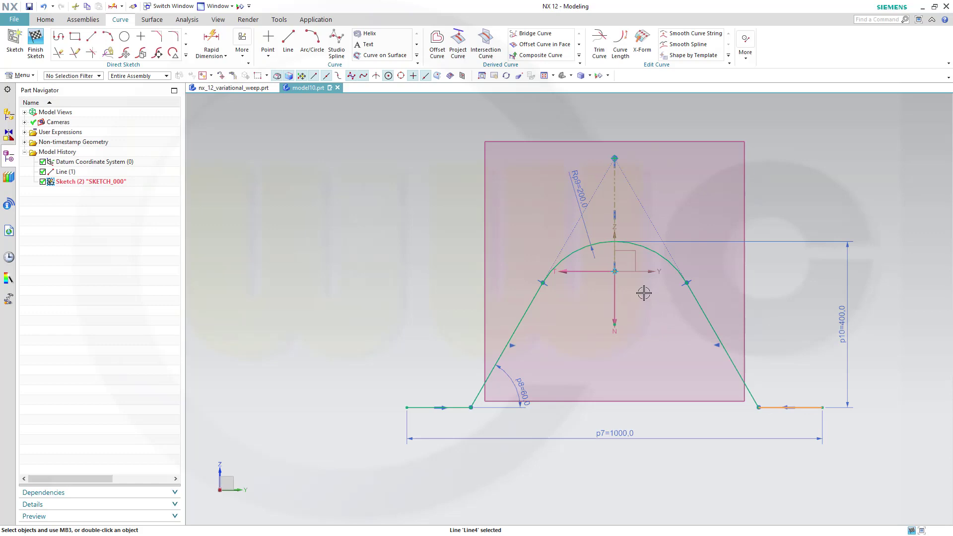
left_click(614, 271)
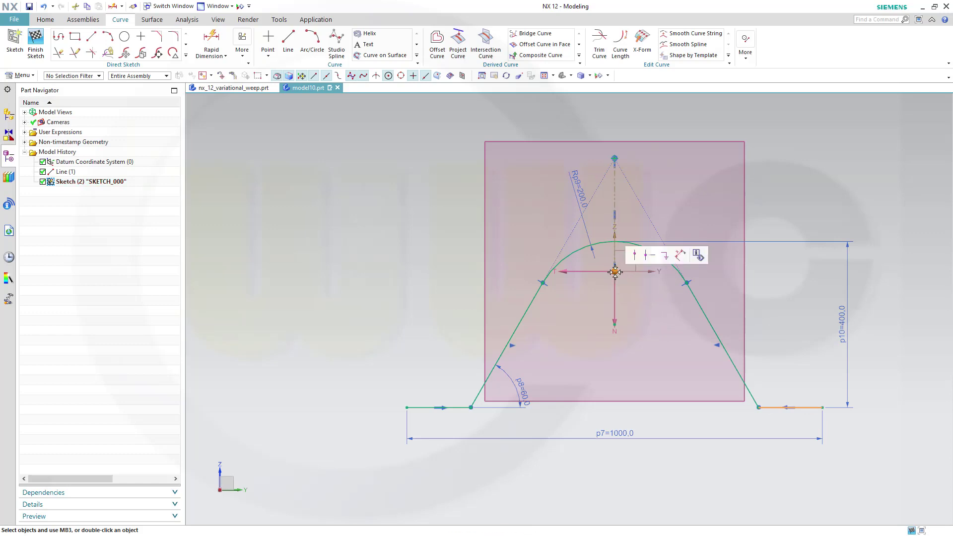
key("Escape")
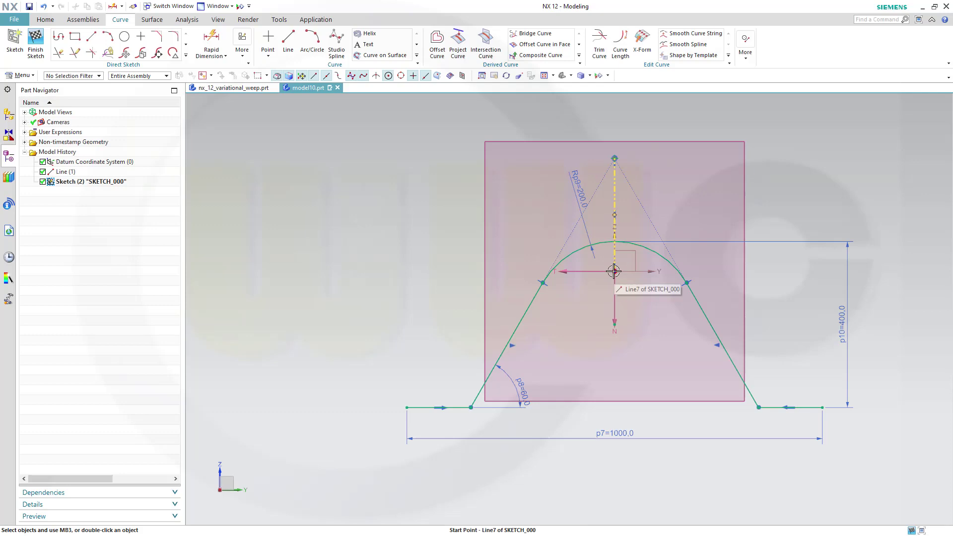
left_click(614, 271)
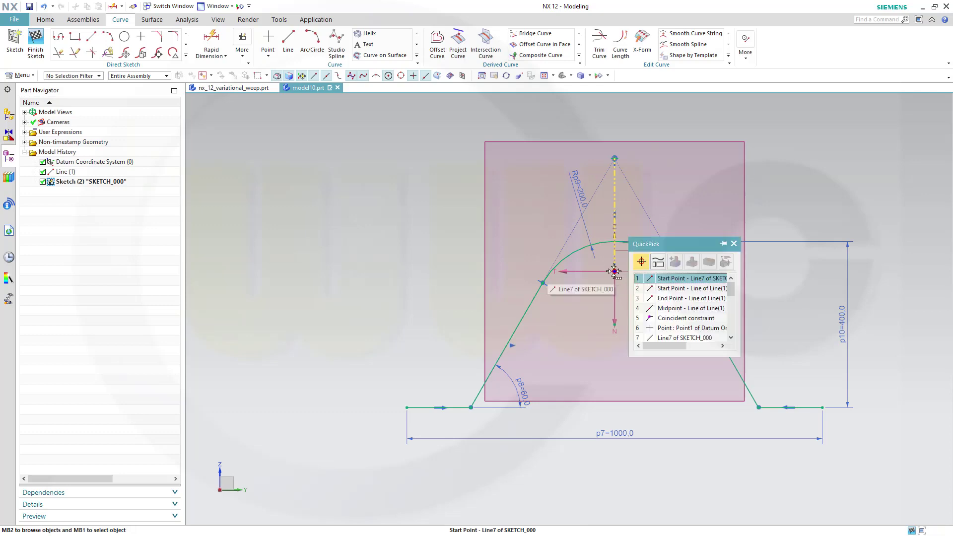
left_click(670, 288)
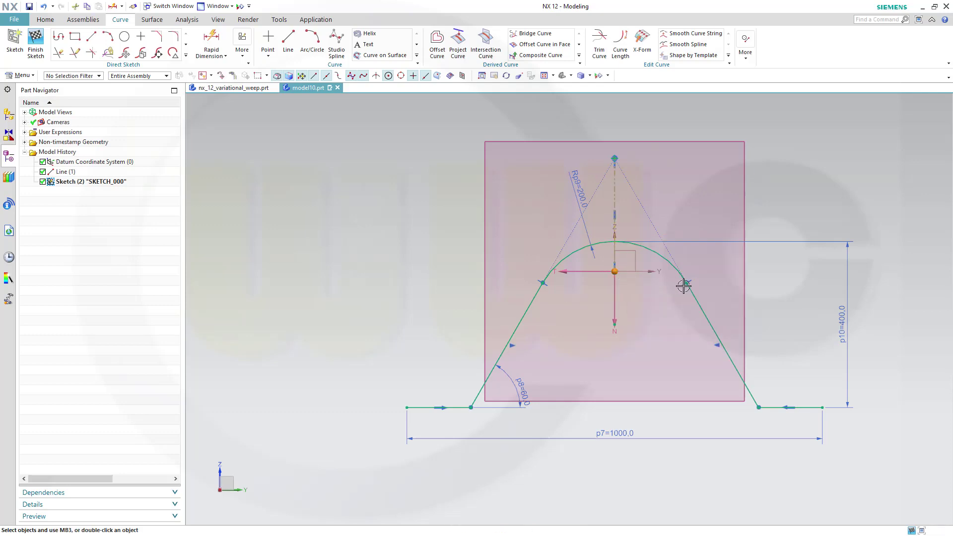
left_click(814, 408)
left_click(831, 388)
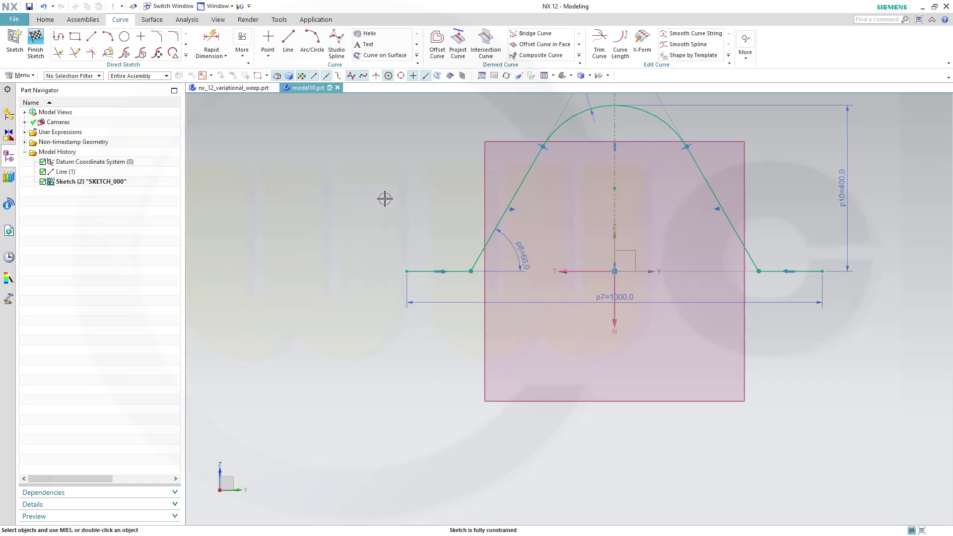
- Finish SKETCH_000, then start a Variational Sweep and cancel it to fix the sketch first
left_click(35, 44)
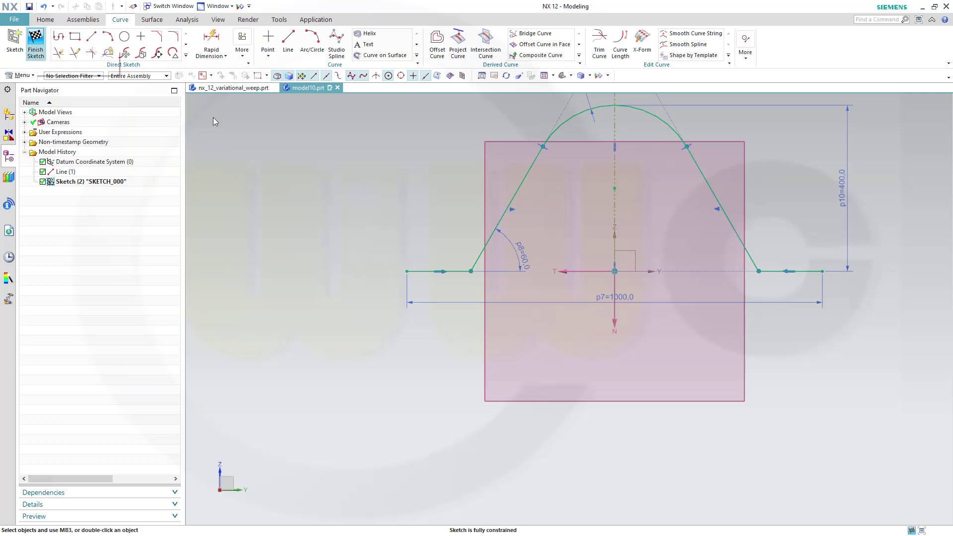
scroll(564, 258, "down", 5)
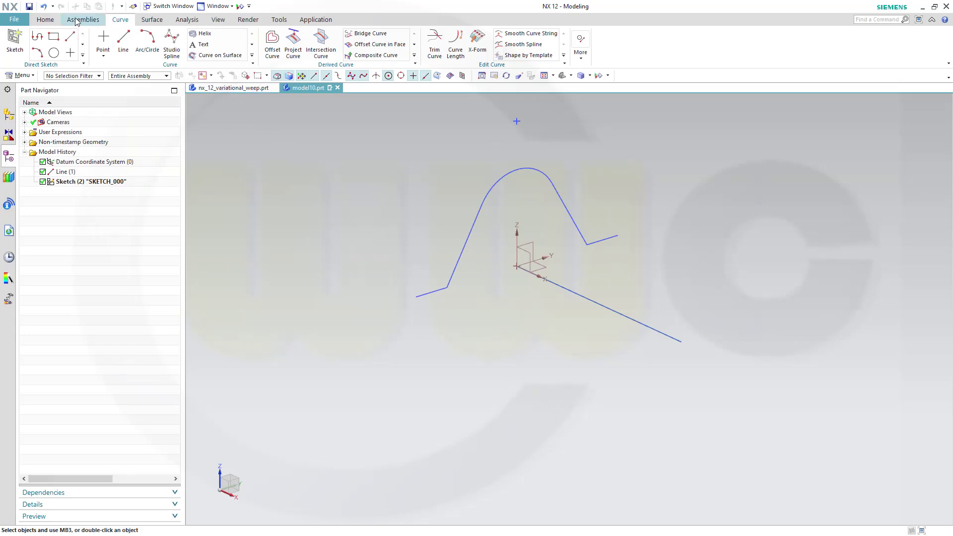
left_click(46, 21)
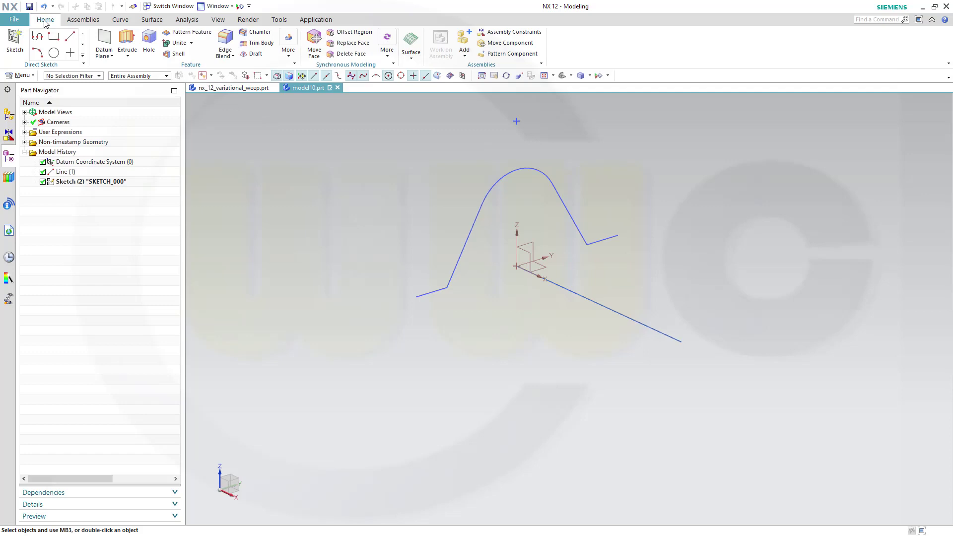
left_click(287, 53)
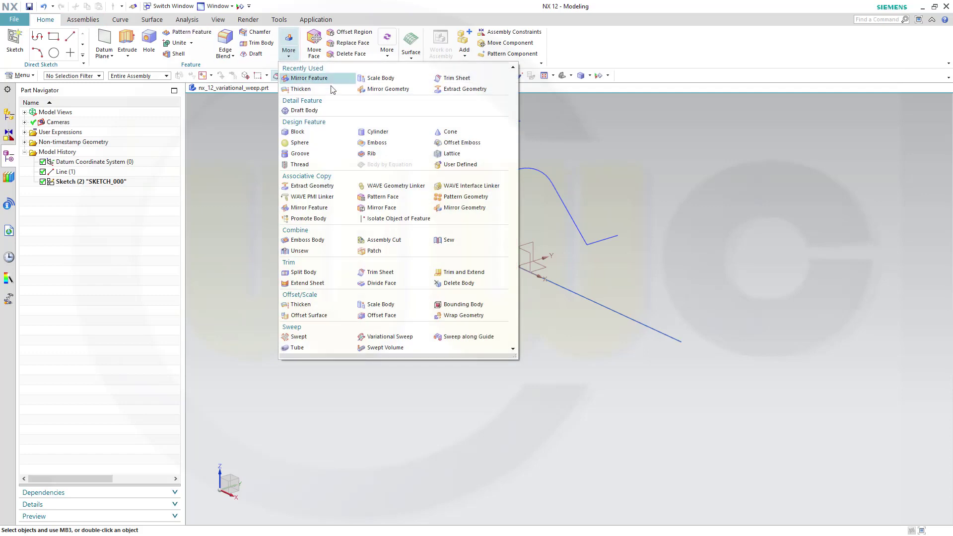
left_click(390, 337)
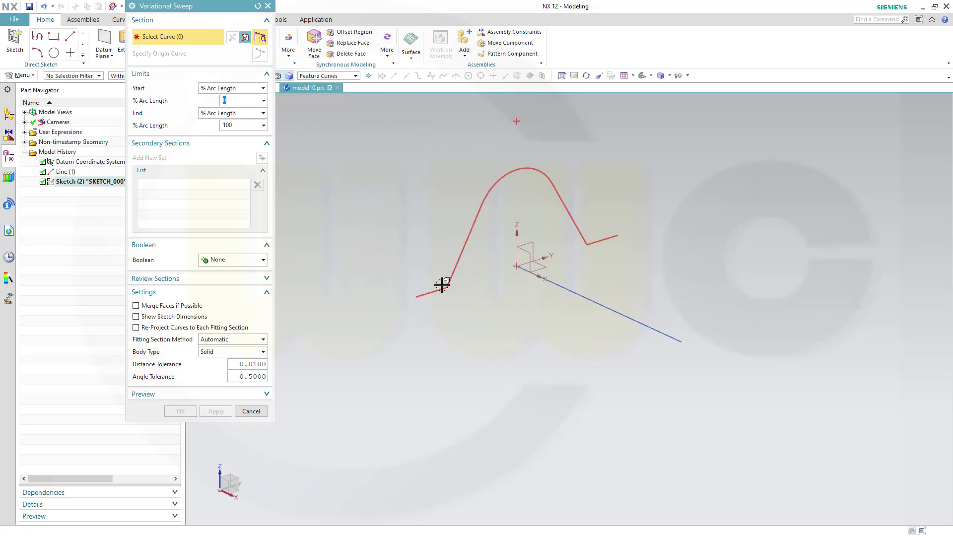
left_click(252, 411)
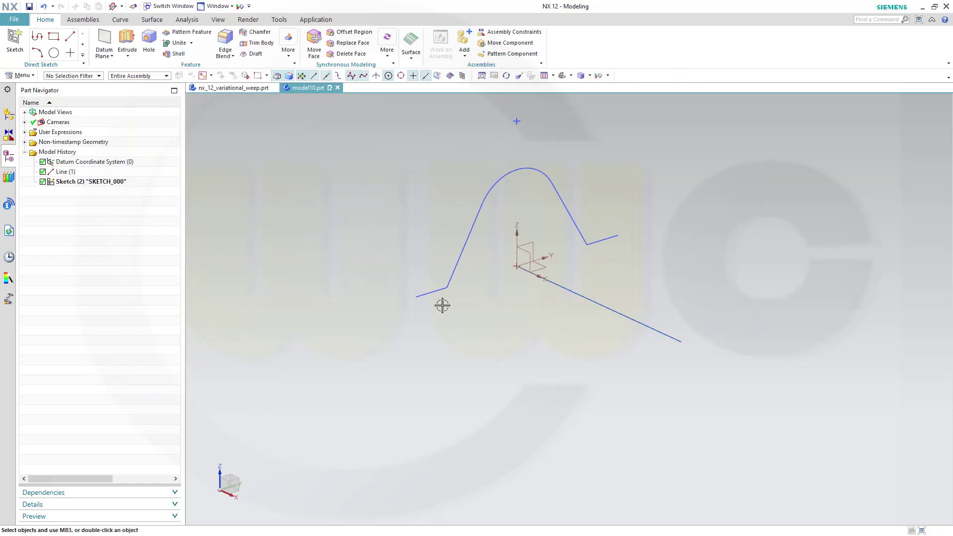
- Reopen Sketch (2), fillet the lower corners with radius 30, and finish the sketch
double_click(107, 181)
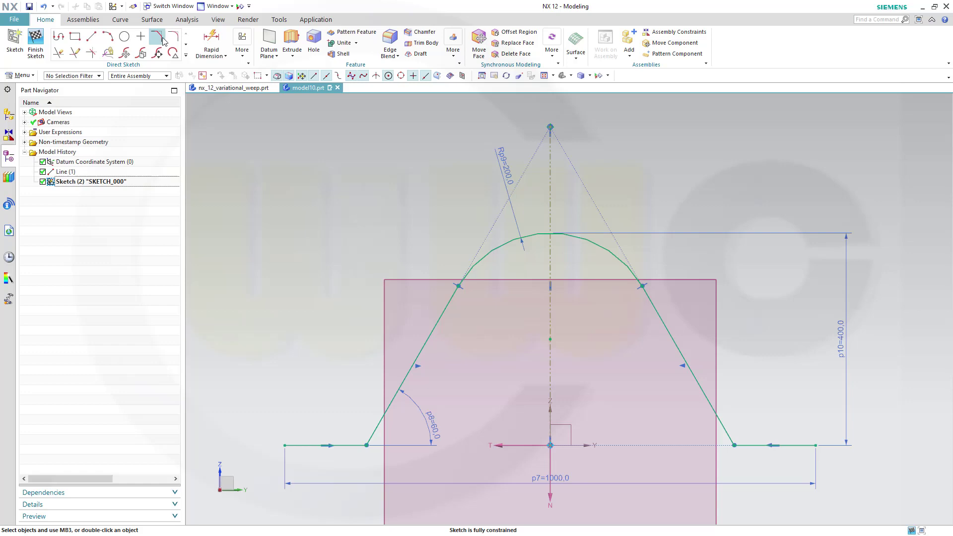
left_click(157, 36)
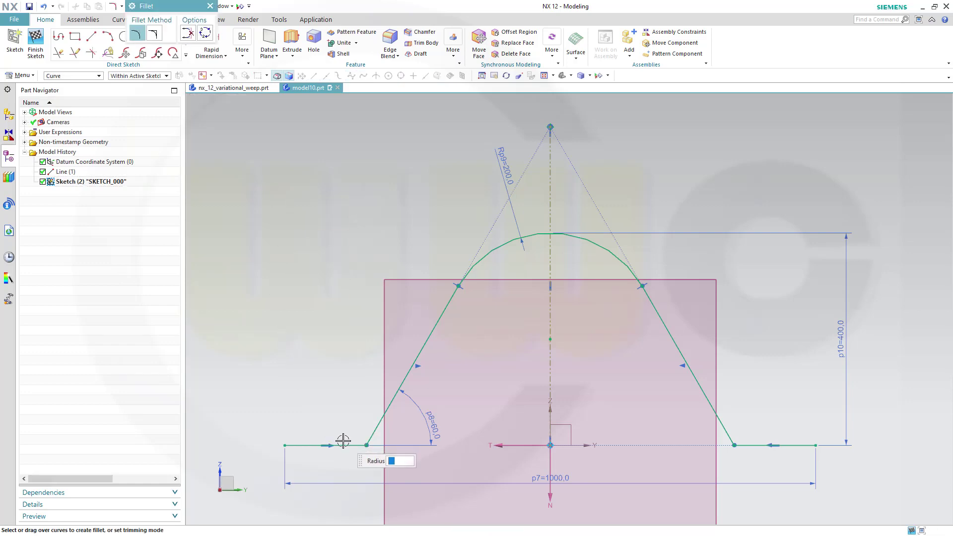
left_click(367, 425)
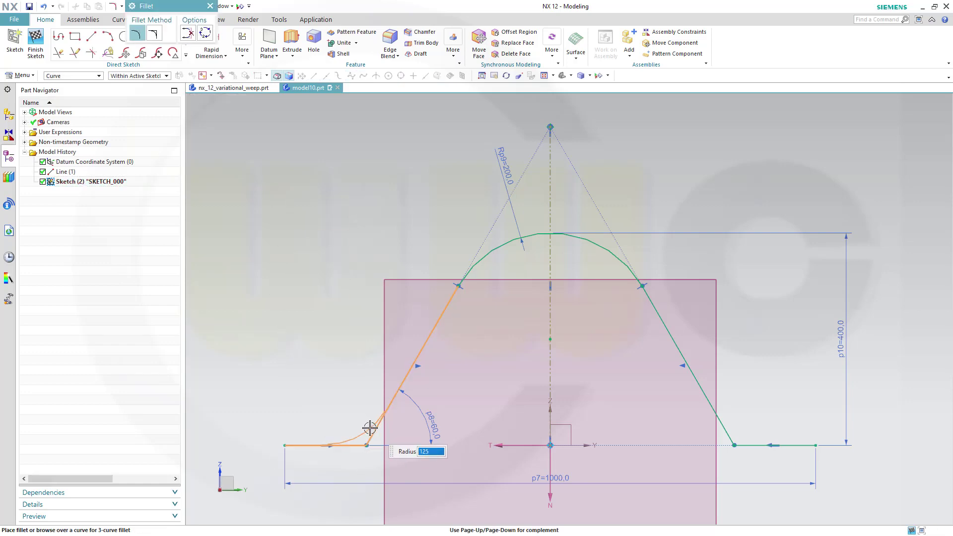
left_click(368, 425)
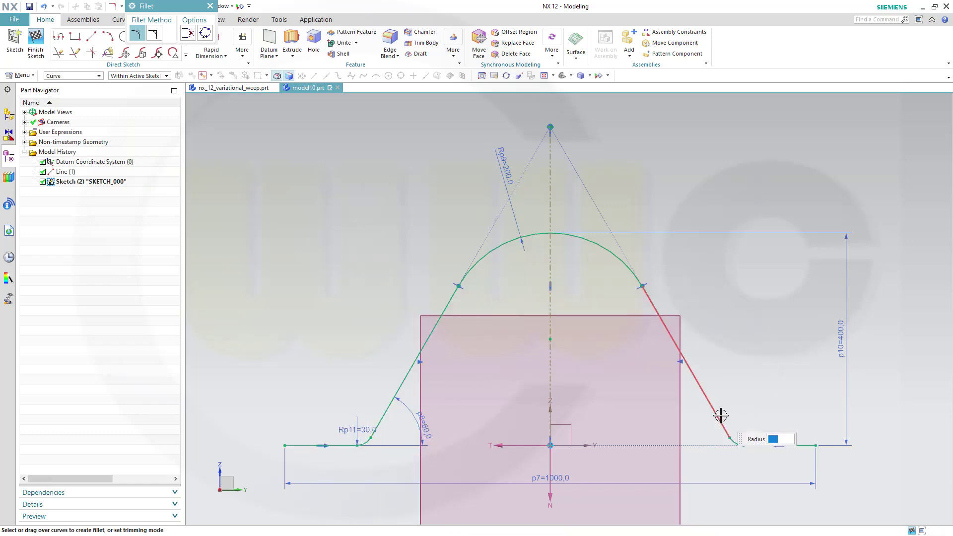
left_click(40, 48)
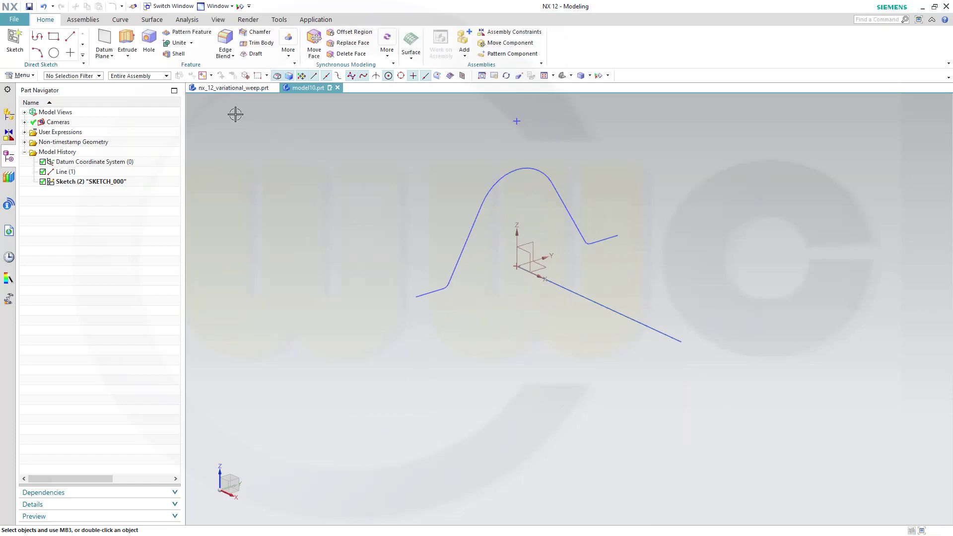
- Start a Variational Sweep using the whole Sketch(2) profile as section and fit the preview in view
left_click(292, 60)
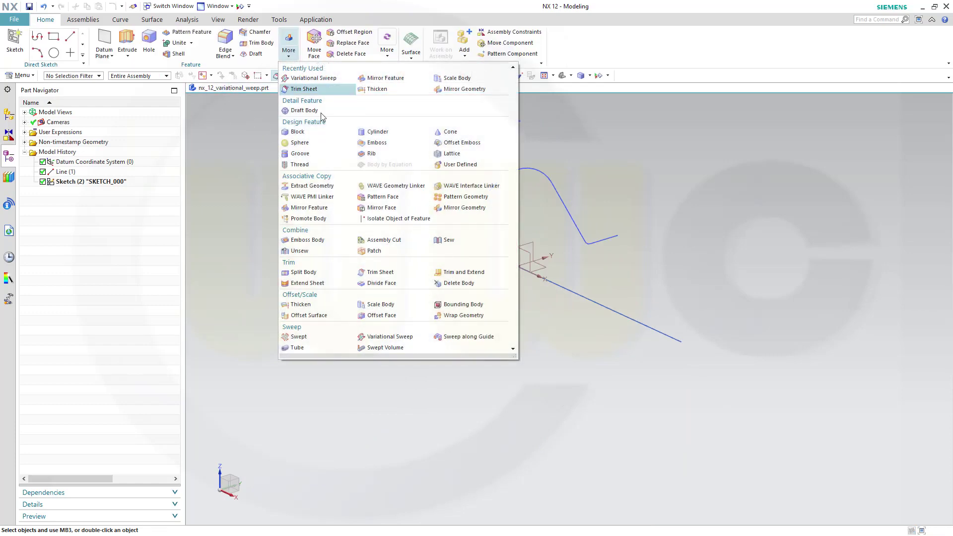
left_click(377, 334)
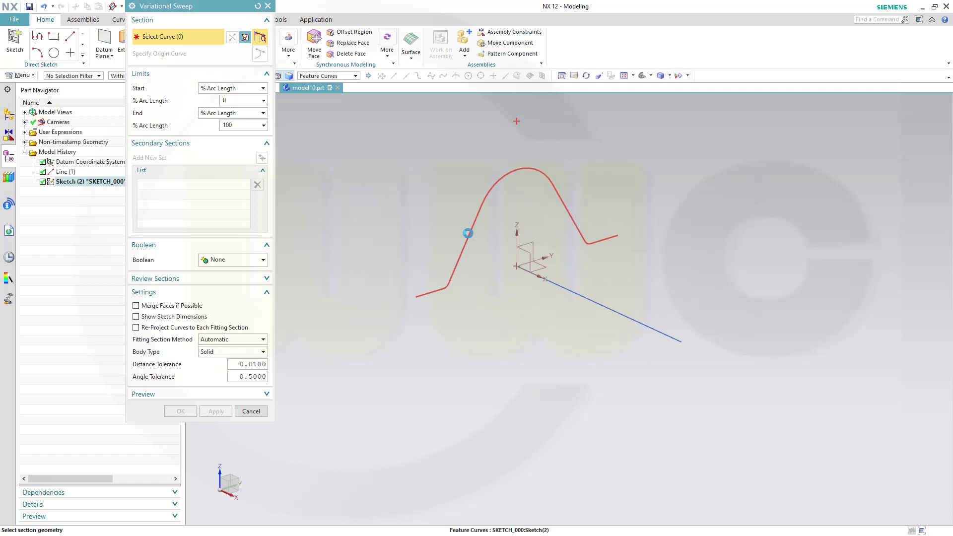
left_click(465, 231)
left_click(527, 240)
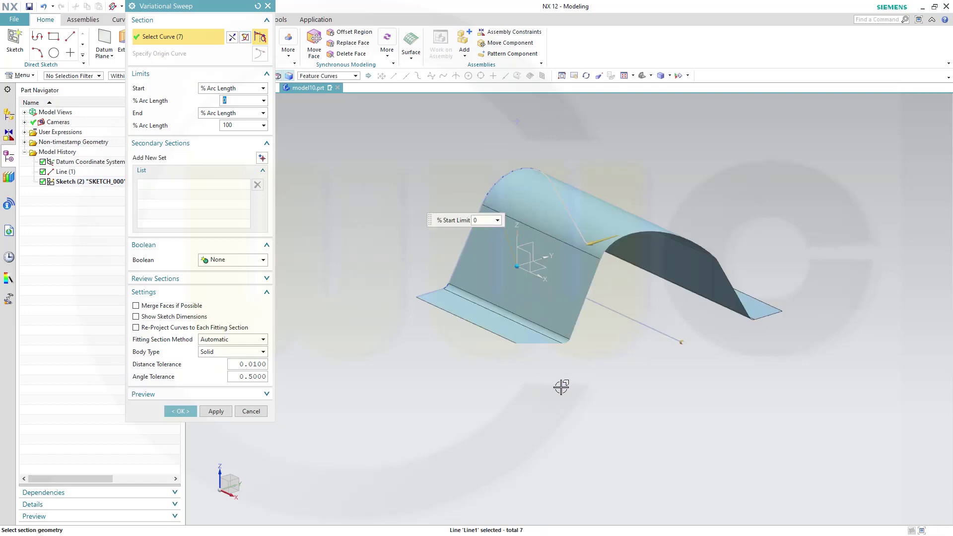
middle_click_drag(602, 396, 614, 402)
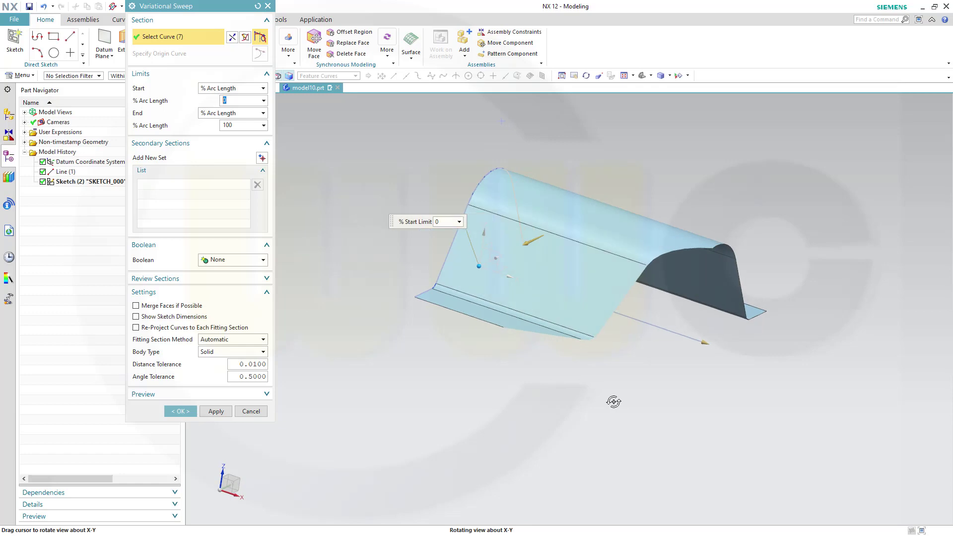
right_click(385, 141)
left_click(404, 200)
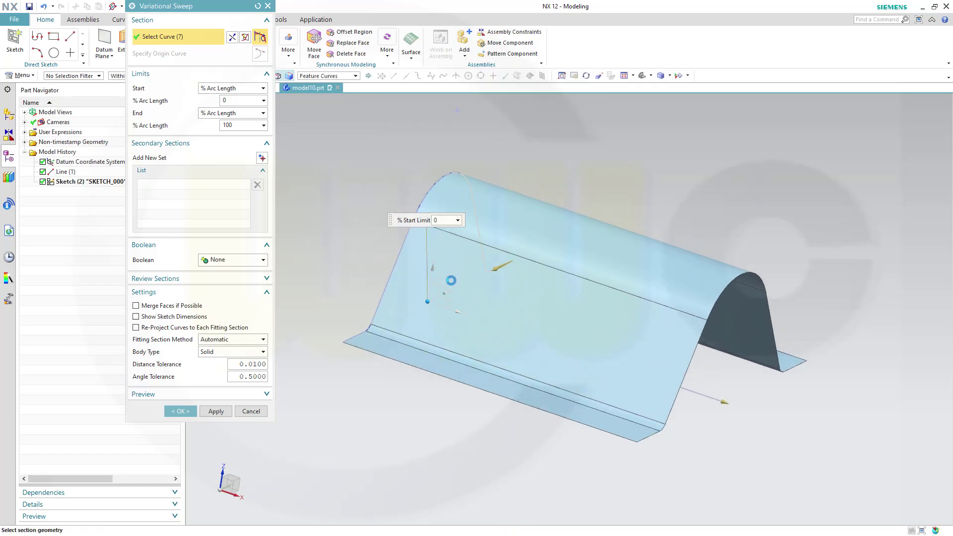
scroll(619, 230, "up", 3)
- Add a first secondary section positioned by arc length at 400
scroll(618, 230, "down", 5)
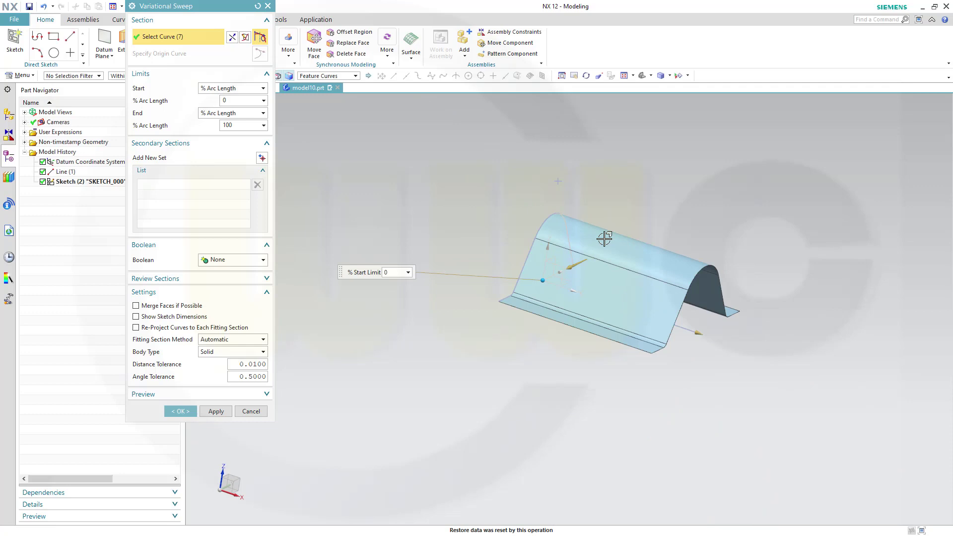
middle_click_drag(408, 313, 389, 308)
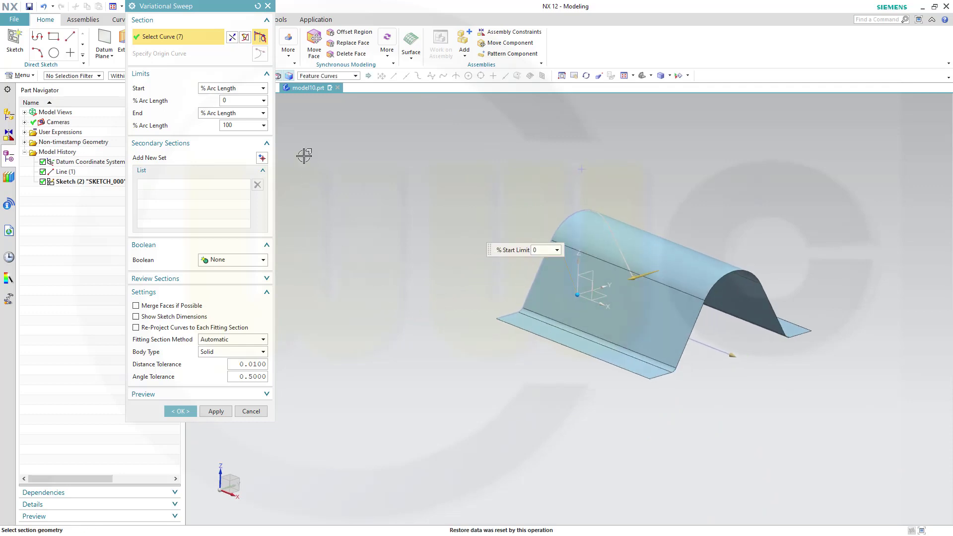
left_click(262, 157)
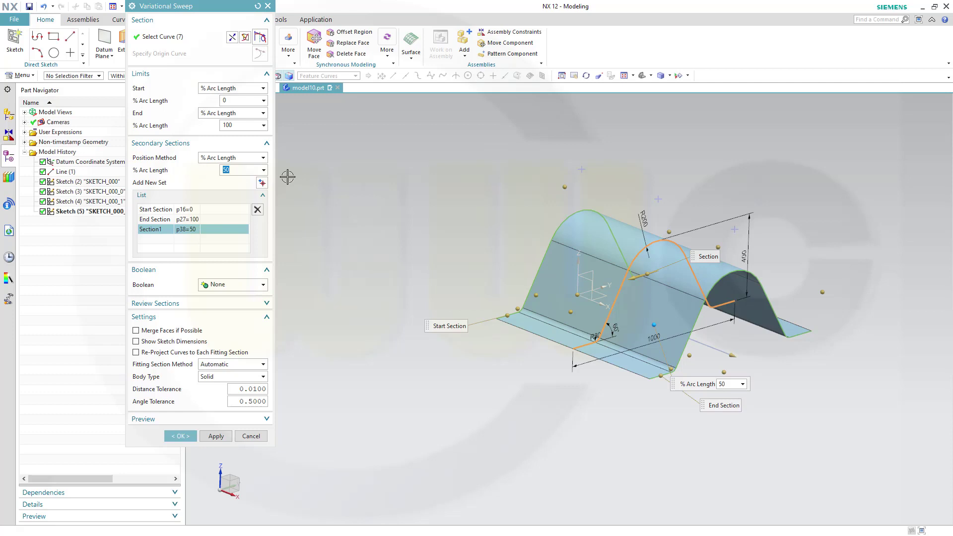
left_click(264, 158)
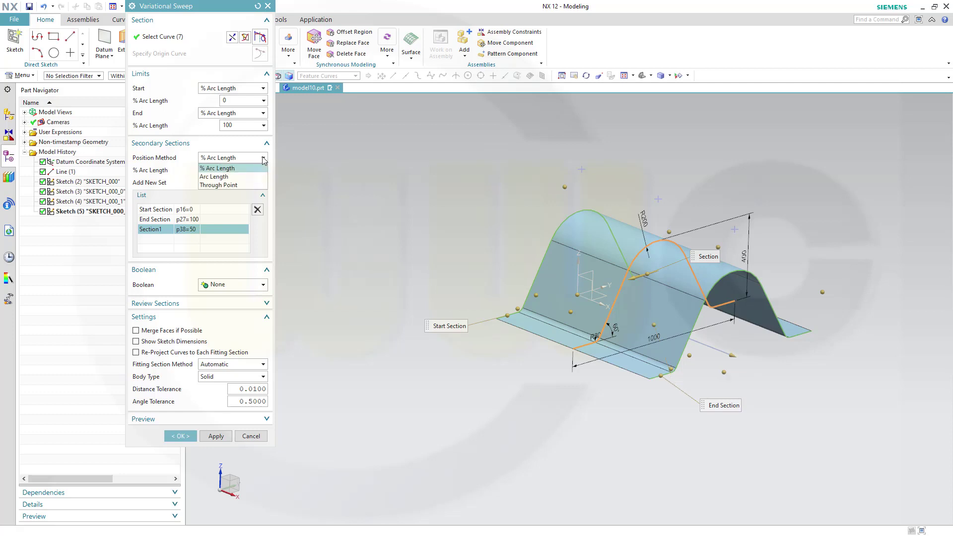
left_click(222, 177)
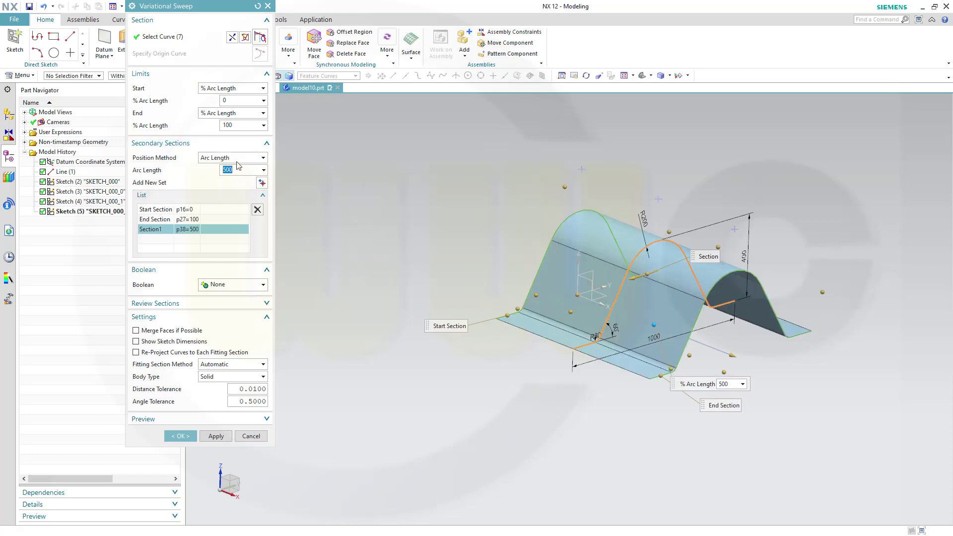
key("Return")
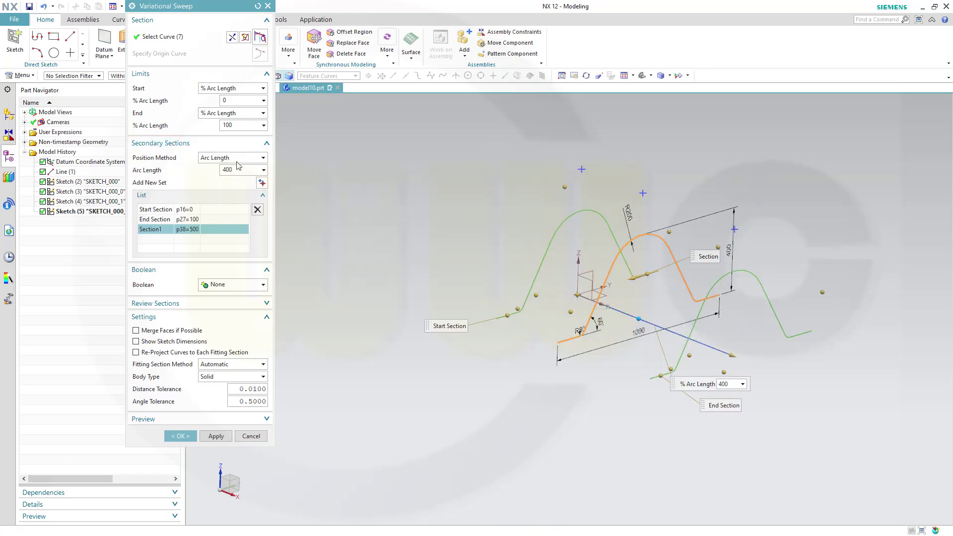
- Add a second secondary section positioned by arc length at 800
left_click(261, 183)
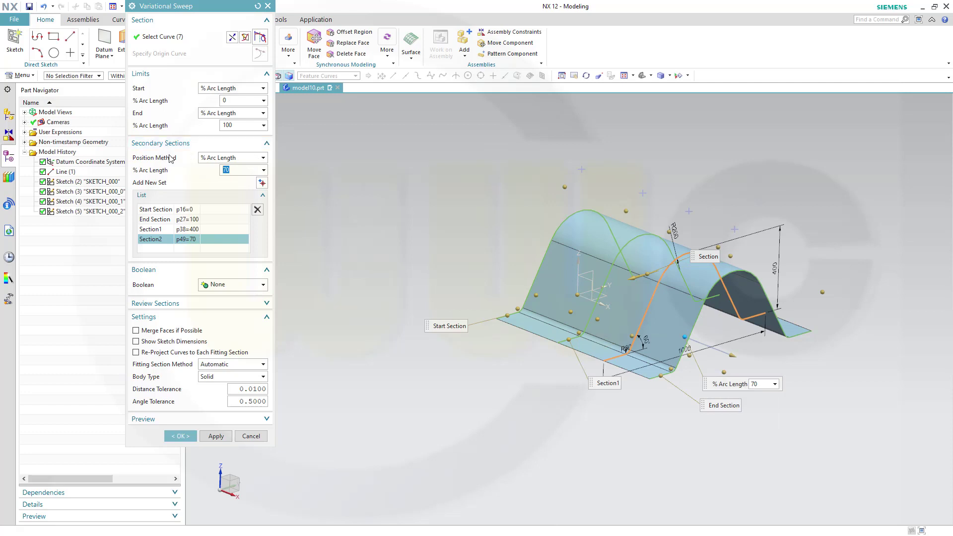
left_click(264, 158)
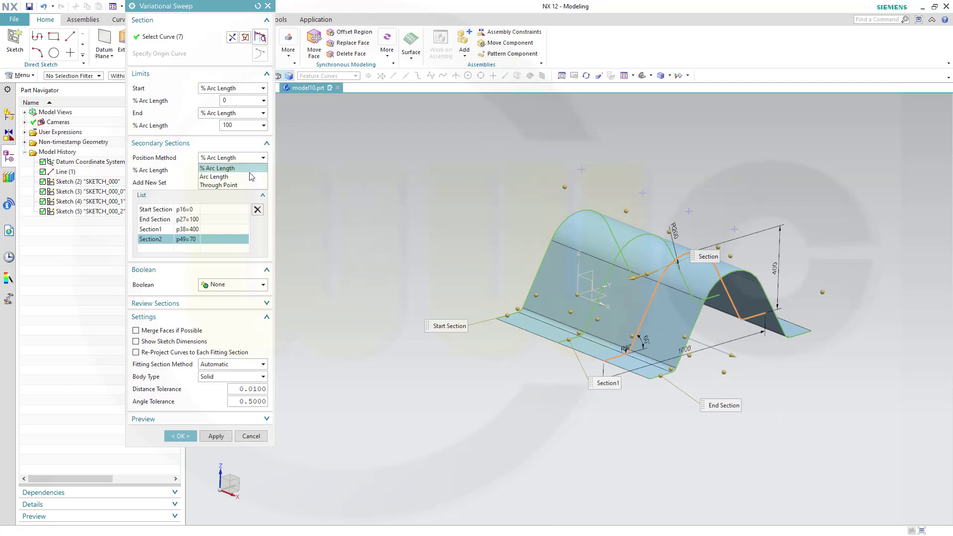
left_click(241, 170)
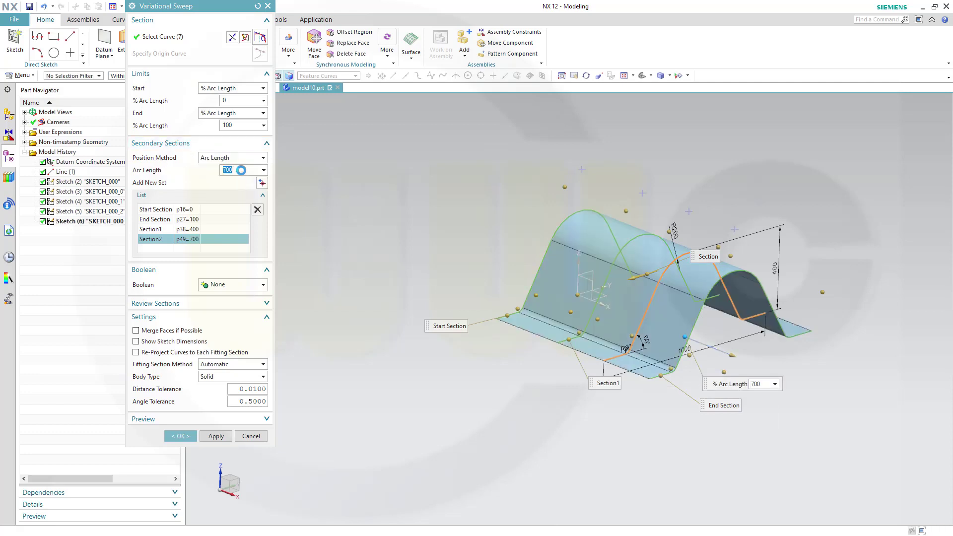
type("800")
key("Return")
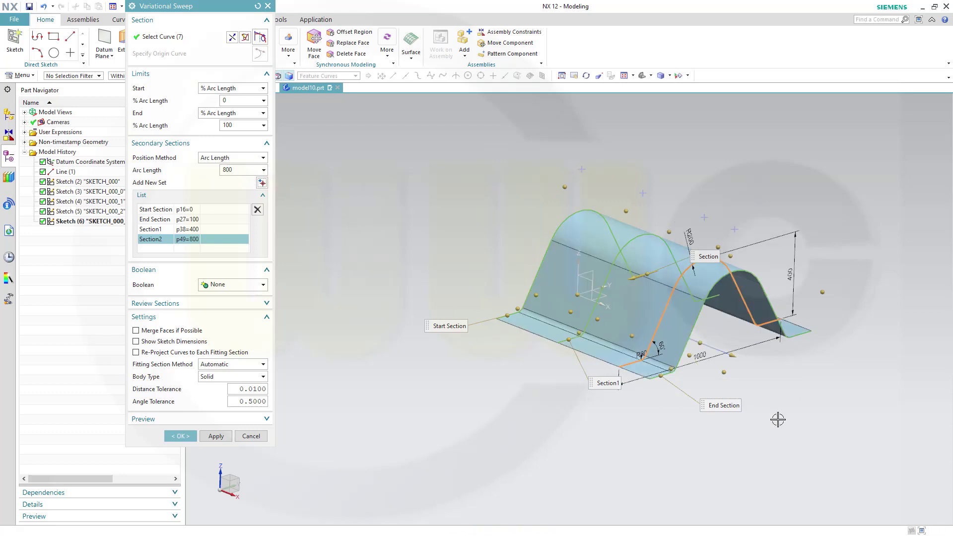
- Select the End Section and set its angle to 85°, radius to 120 and height to 200
mouse_move(786, 417)
middle_mouse_down()
mouse_move(758, 421)
mouse_move(772, 419)
middle_mouse_up()
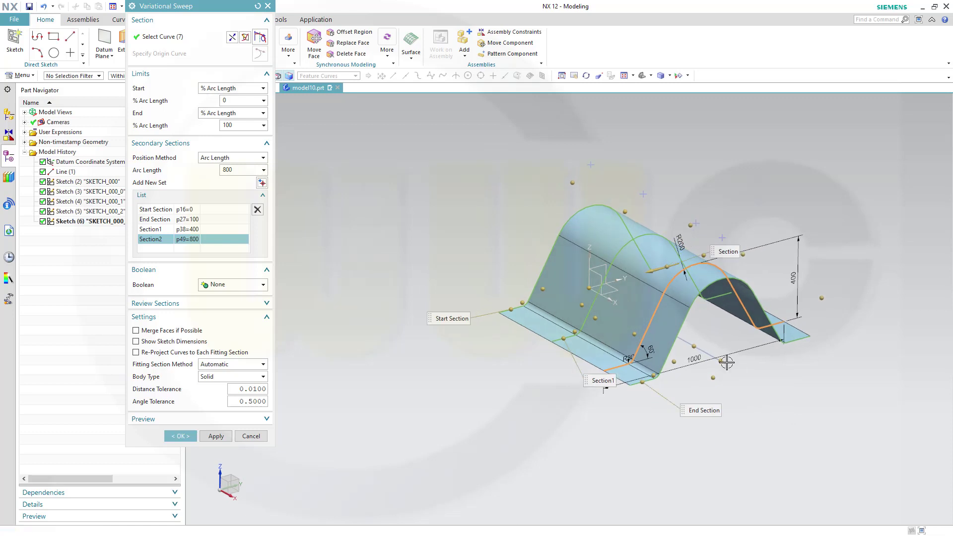
scroll(747, 384, "up", 1)
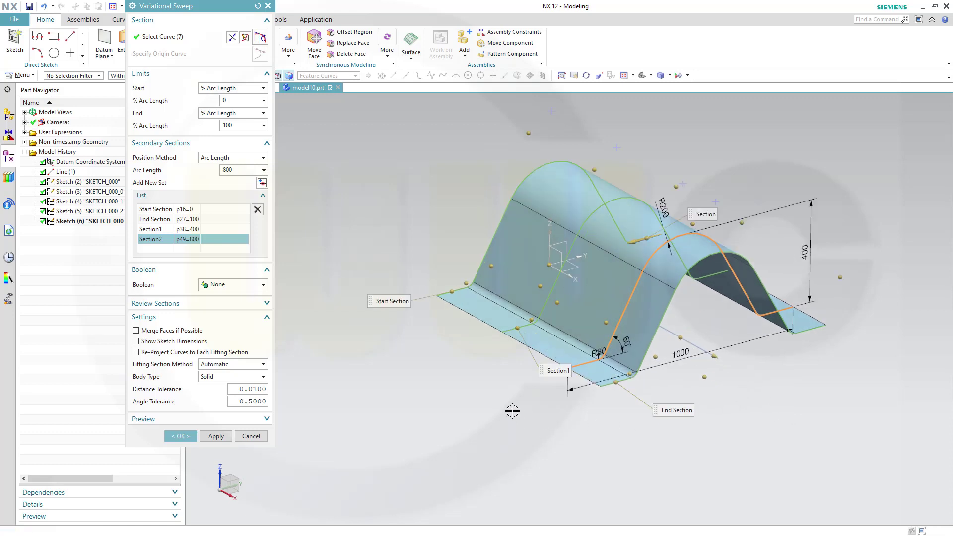
left_click(205, 219)
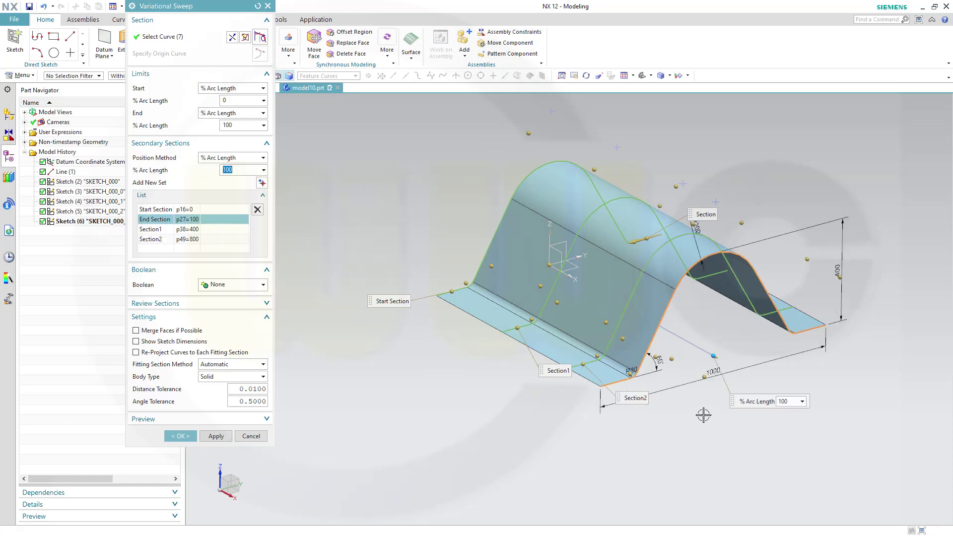
left_click(660, 363)
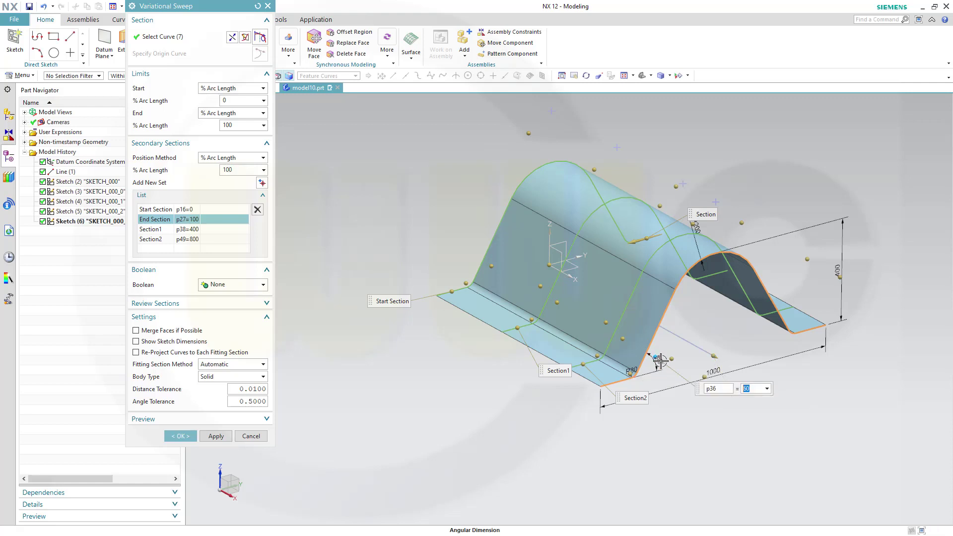
type("85")
key("Return")
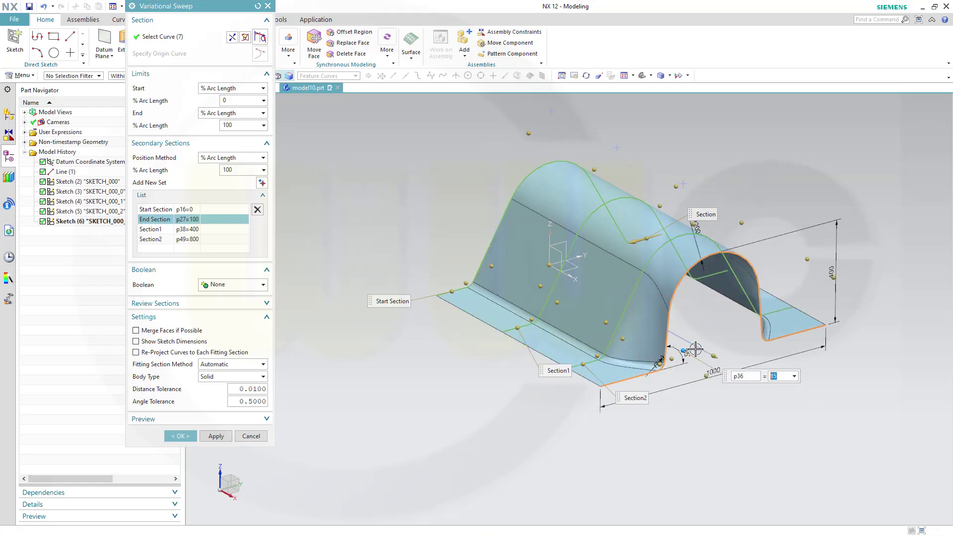
left_click(696, 240)
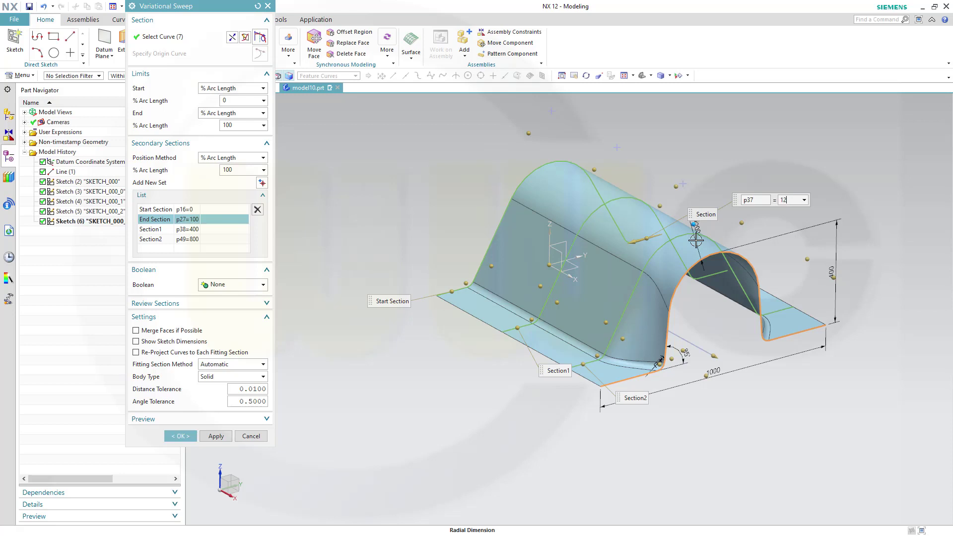
type("120")
key("Return")
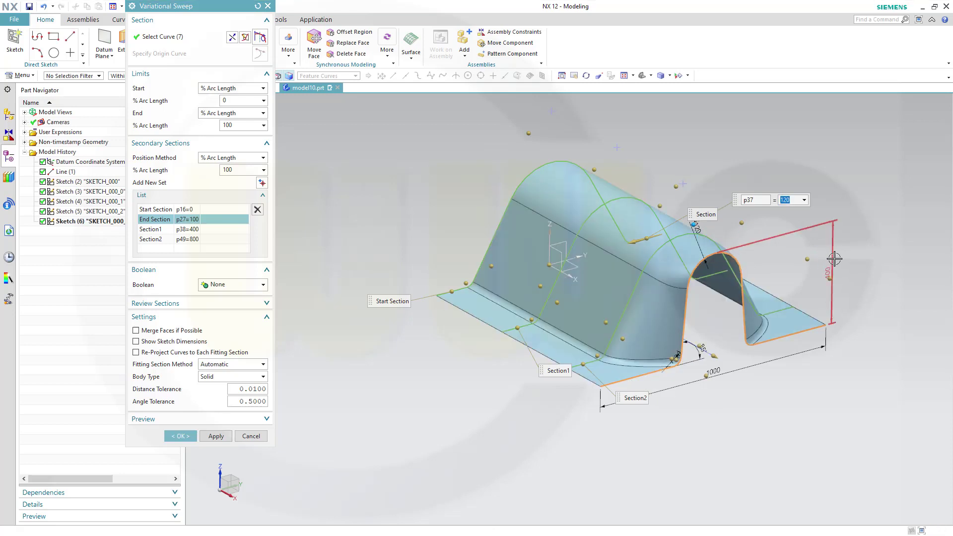
left_click(834, 259)
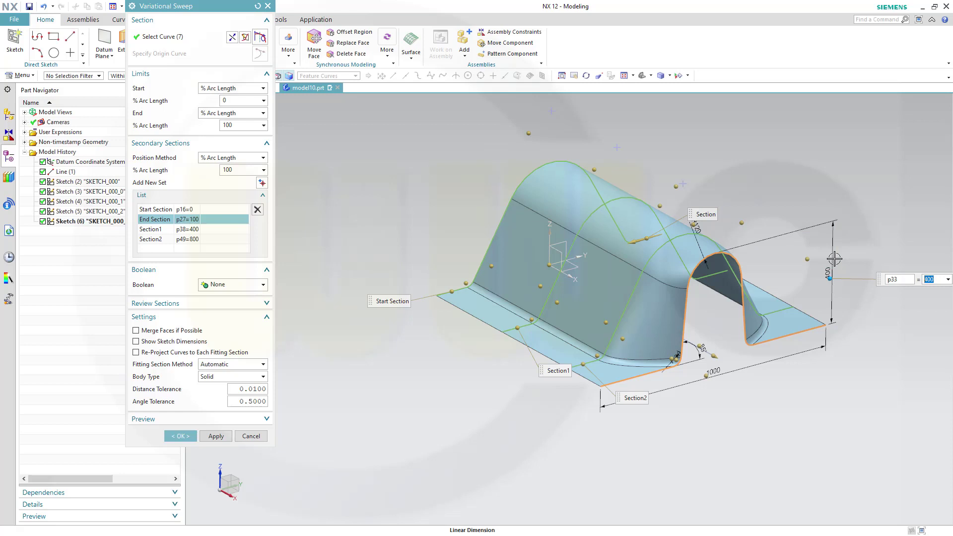
type("200")
key("Return")
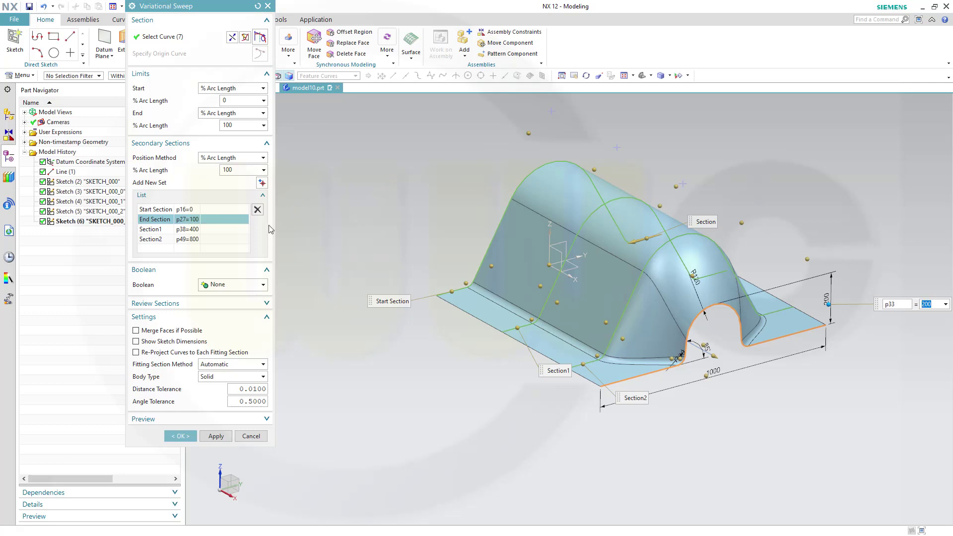
- Select Section2 and set its angle to 80°, radius to 130 and height to 220
left_click(208, 240)
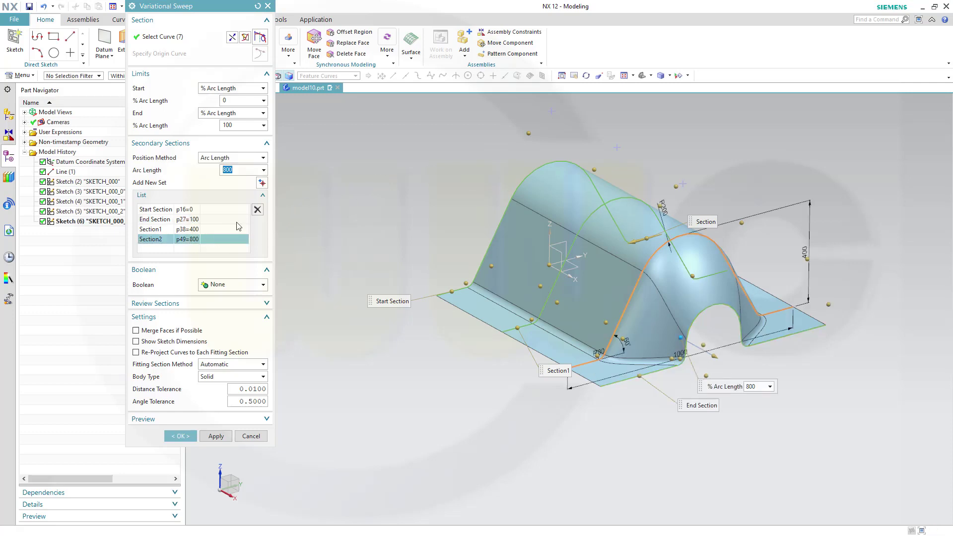
left_click(629, 344)
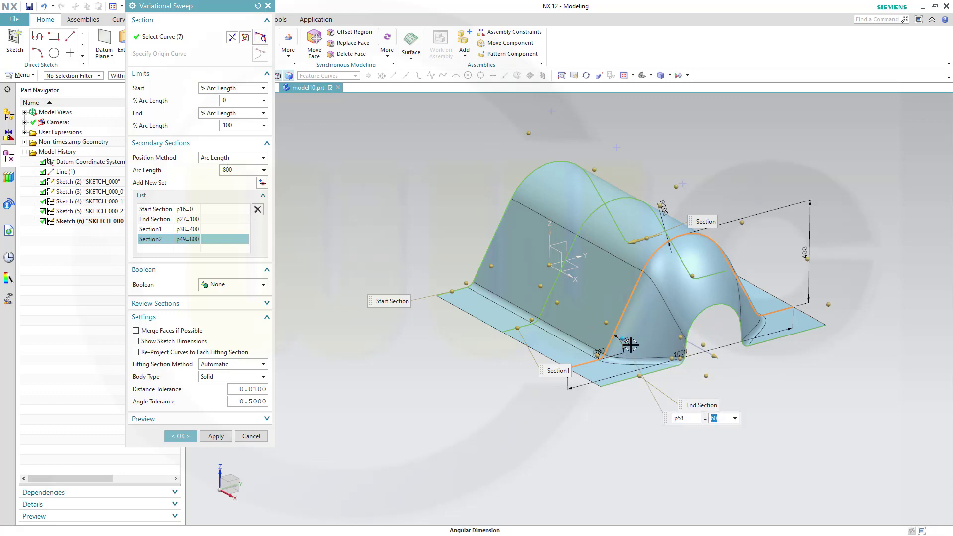
key("Return")
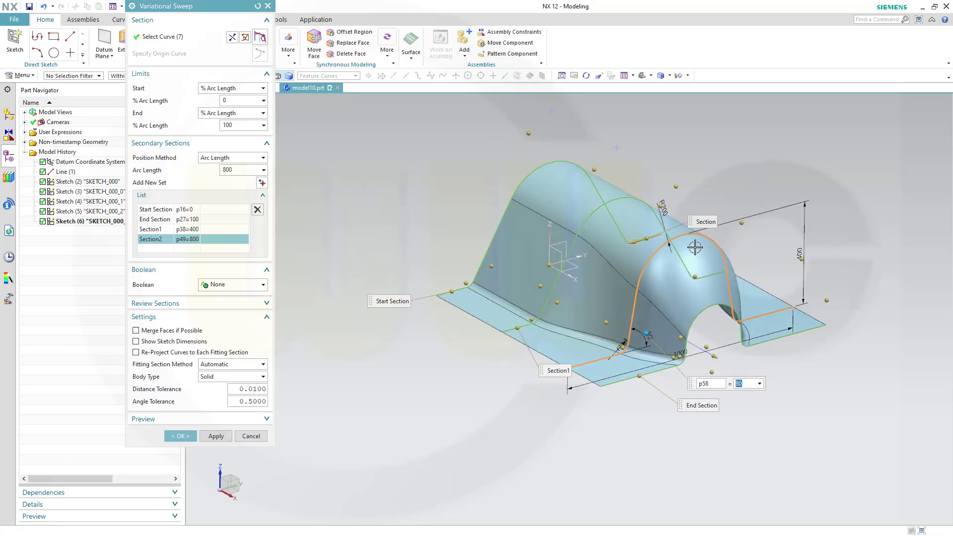
left_click(666, 212)
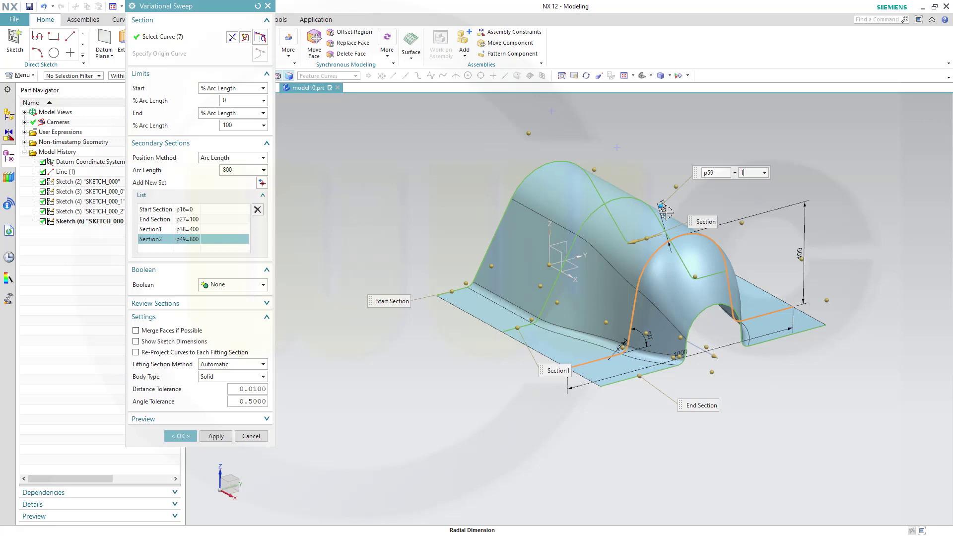
type("130")
key("Return")
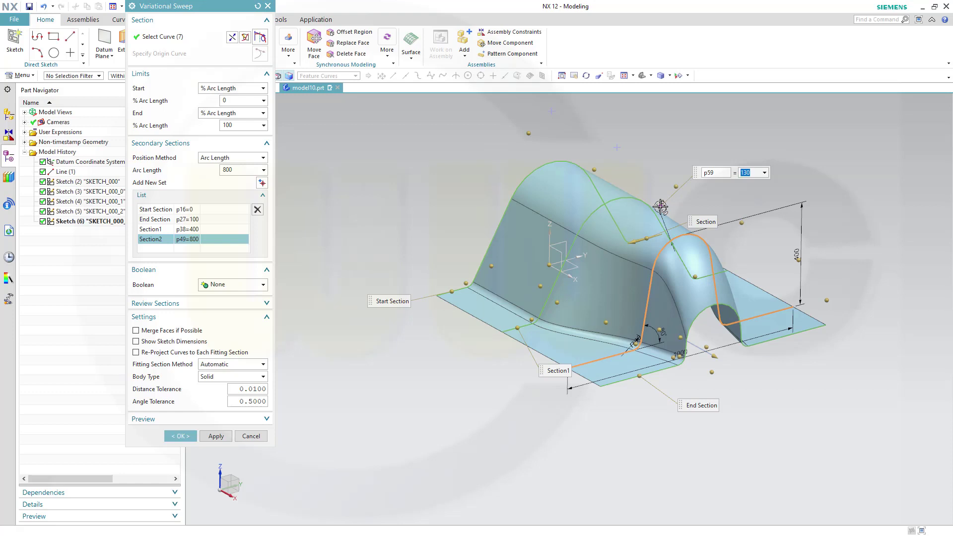
left_click(800, 253)
type("2")
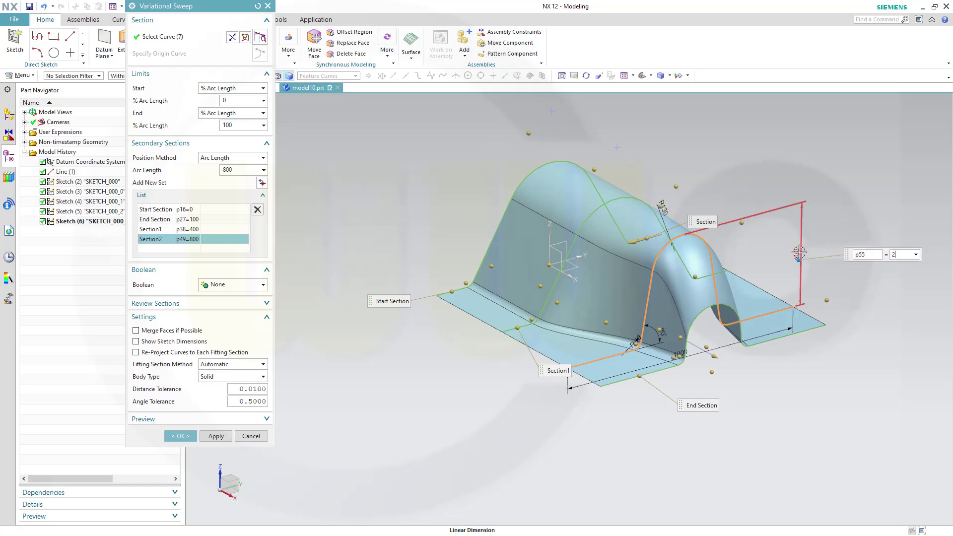
type("20")
key("Return")
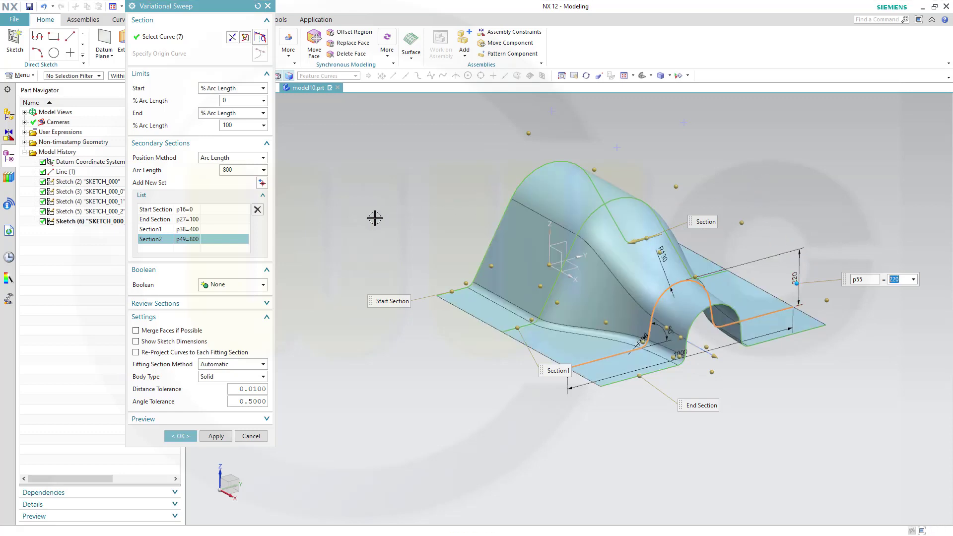
- Select Section1 and set its radius to 160, angle to 65° and height to 360
left_click(213, 229)
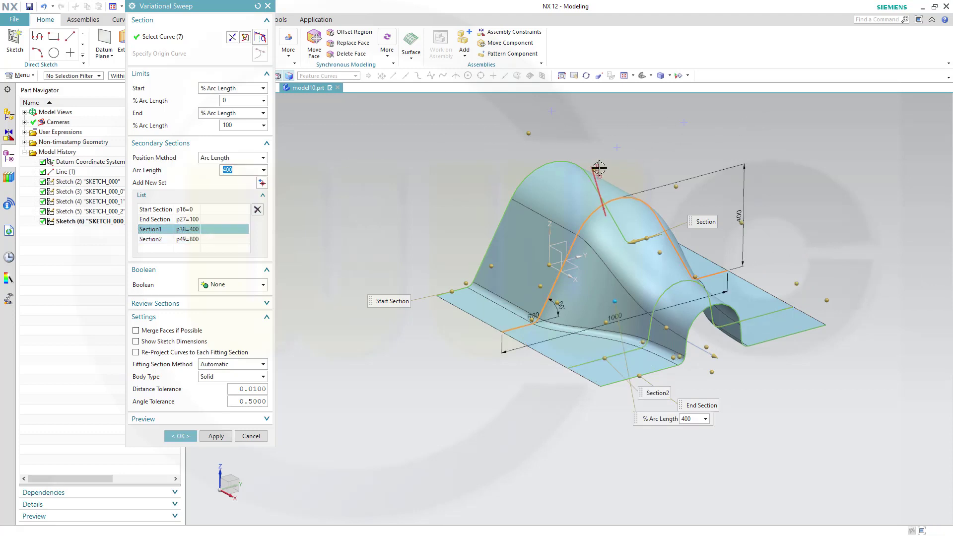
double_click(594, 183)
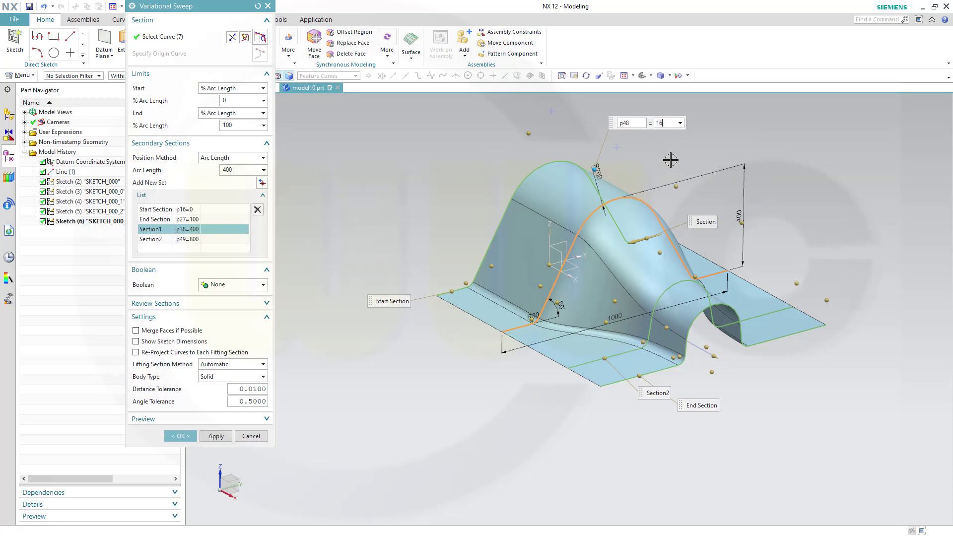
key("Return")
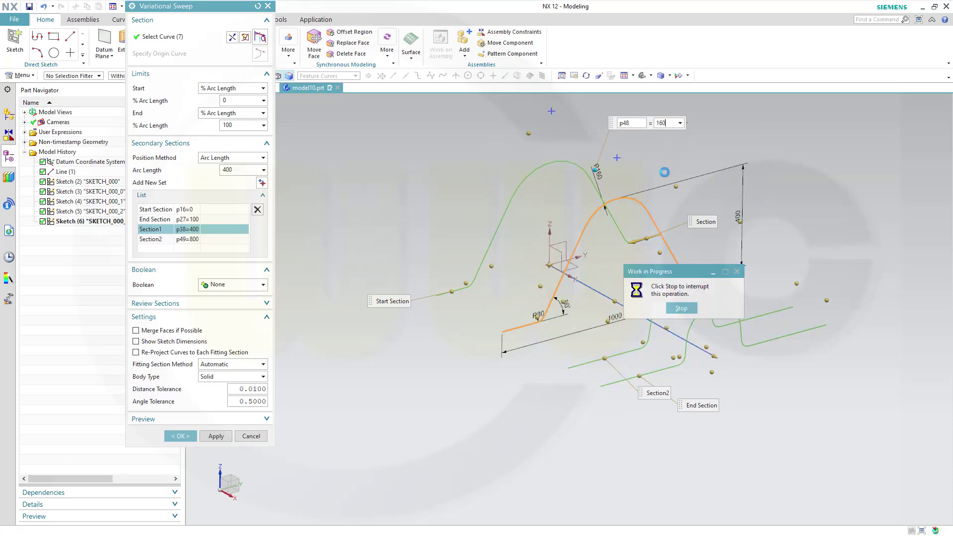
left_click(562, 307)
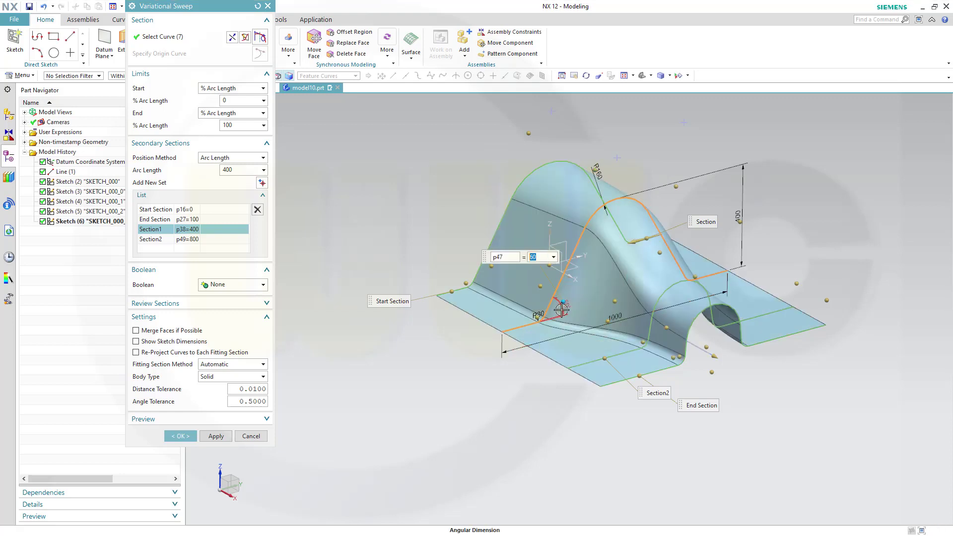
type("65")
key("Return")
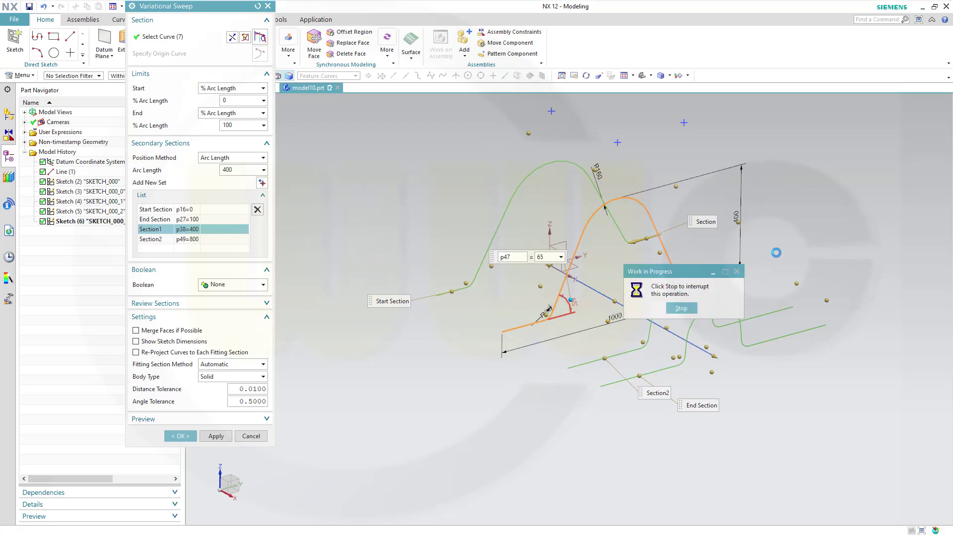
double_click(739, 206)
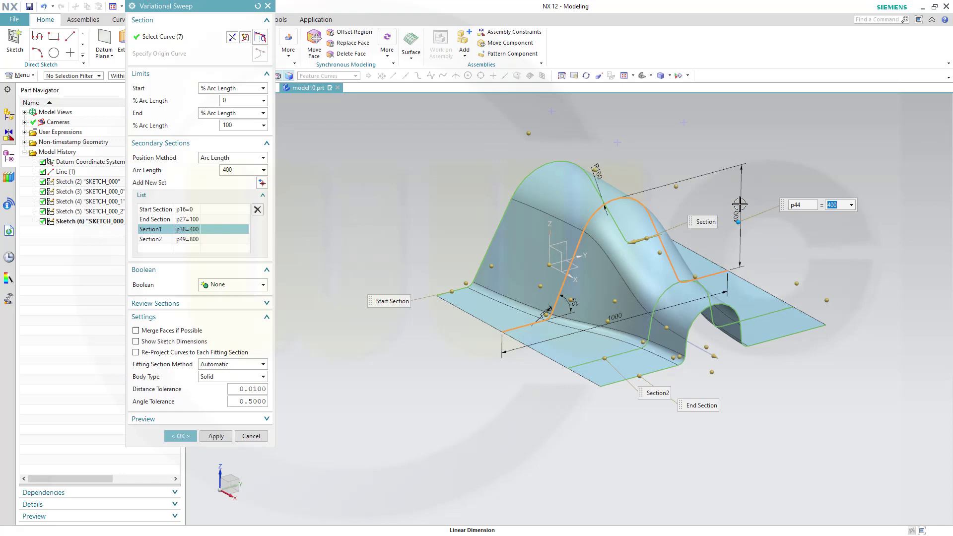
type("360")
key("Return")
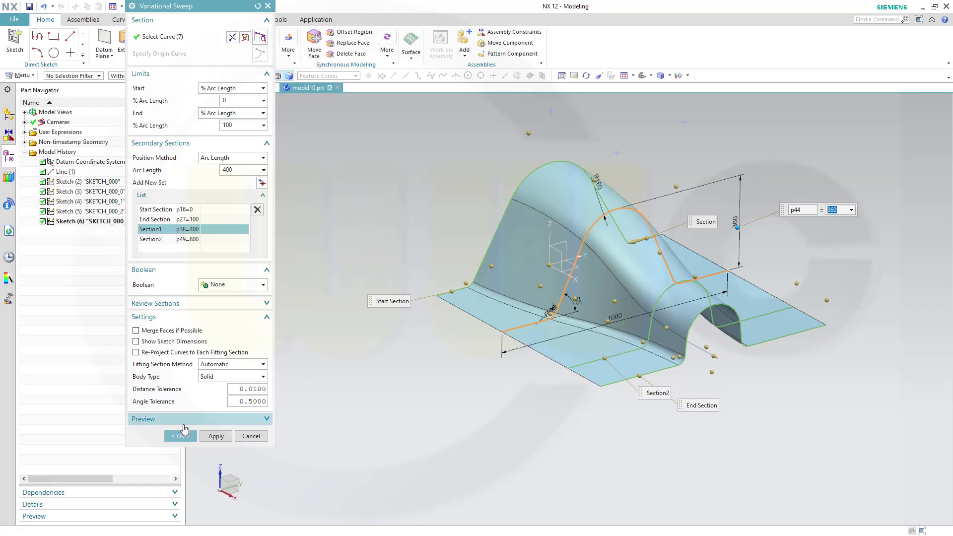
- Create the Variational Sweep and orbit around the tapering body to inspect it from several angles
left_click(180, 436)
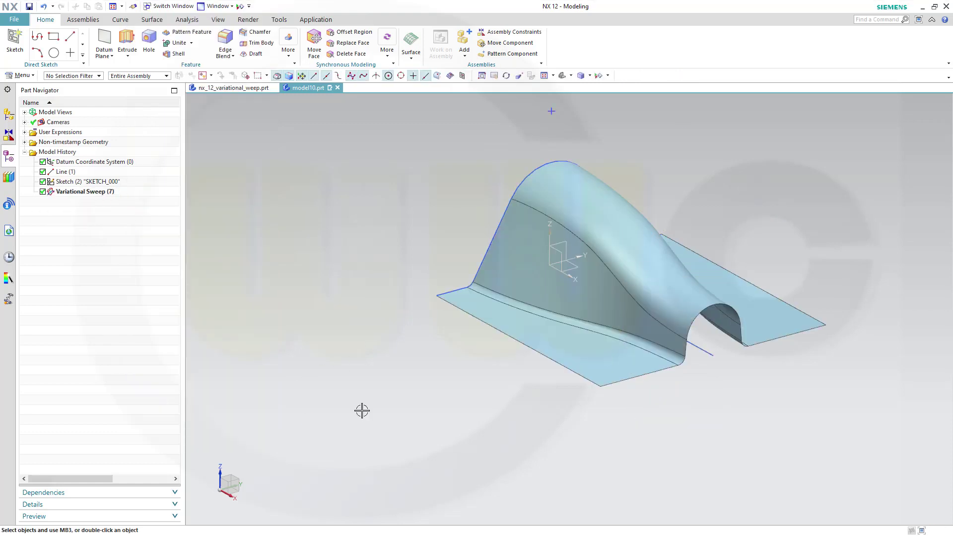
middle_click_drag(678, 413, 699, 392)
scroll(786, 243, "up", 3)
middle_click_drag(738, 234, 742, 215)
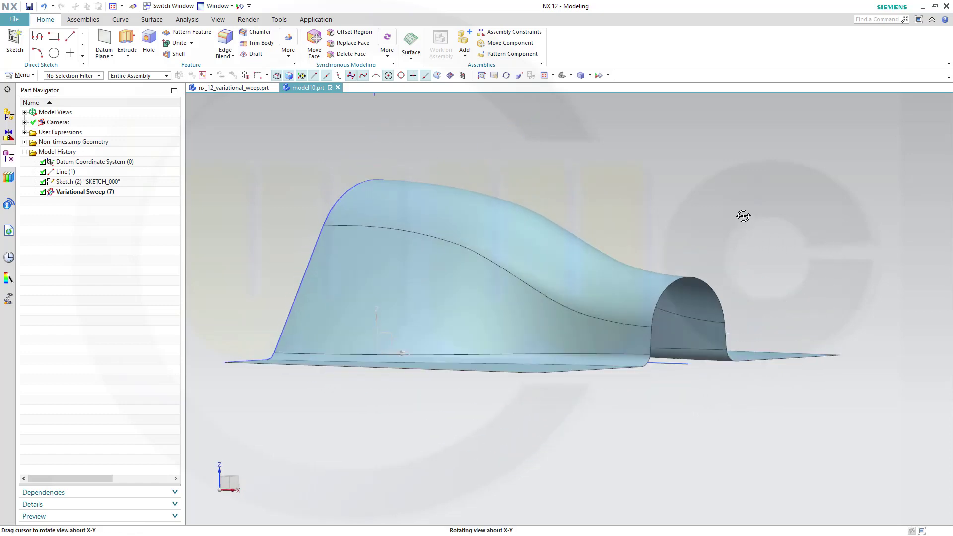
scroll(418, 327, "up", 5)
scroll(418, 327, "down", 5)
middle_click_drag(554, 313, 615, 272)
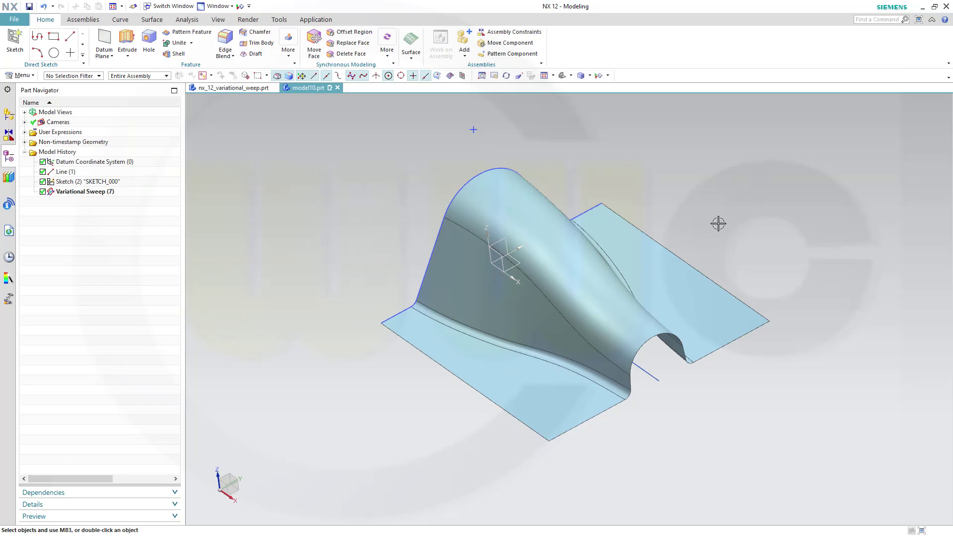
middle_click_drag(732, 249, 740, 227)
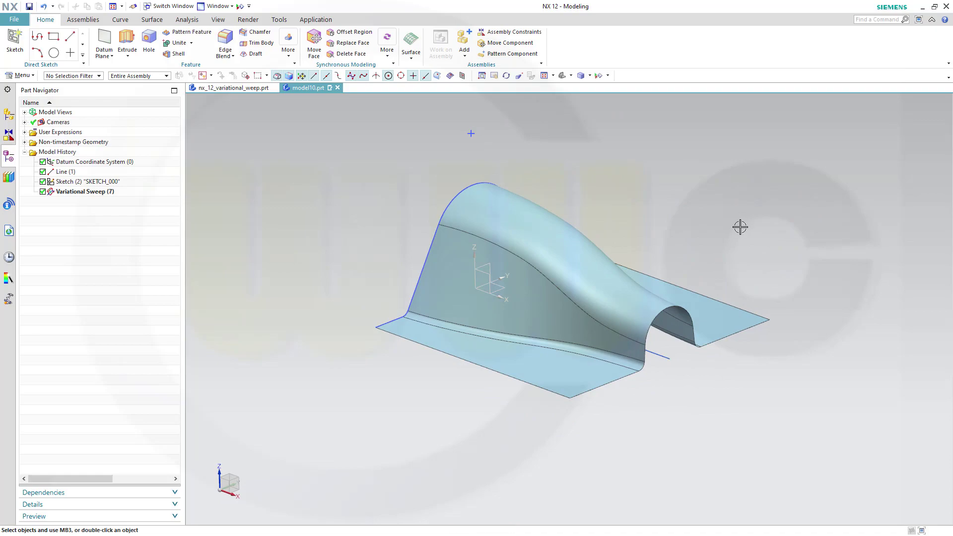